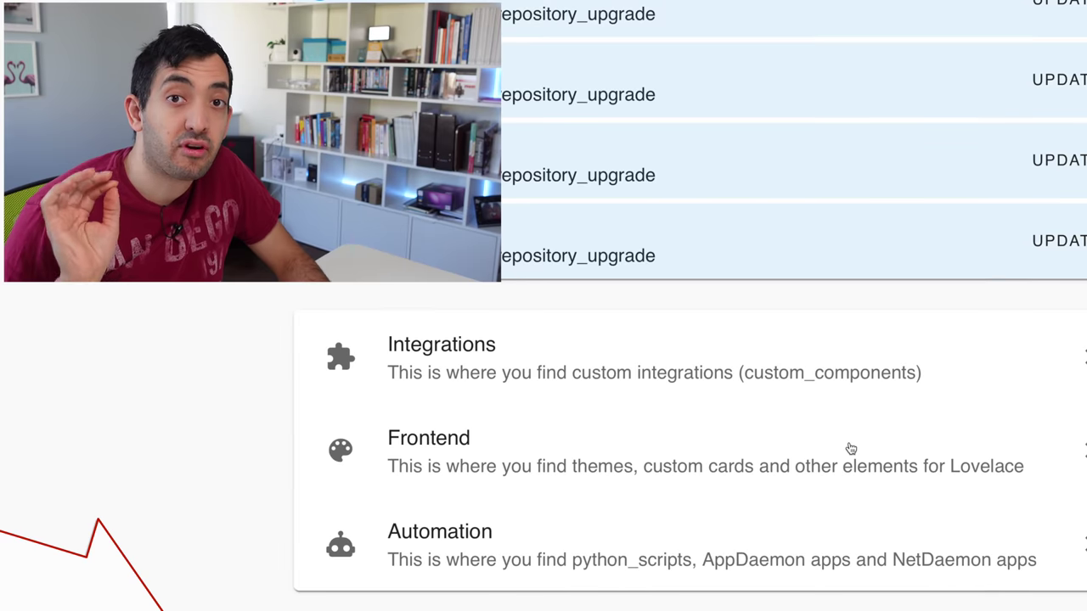
- Search HACS Frontend for 'mushroom' and open the Mushroom repository
click(850, 448)
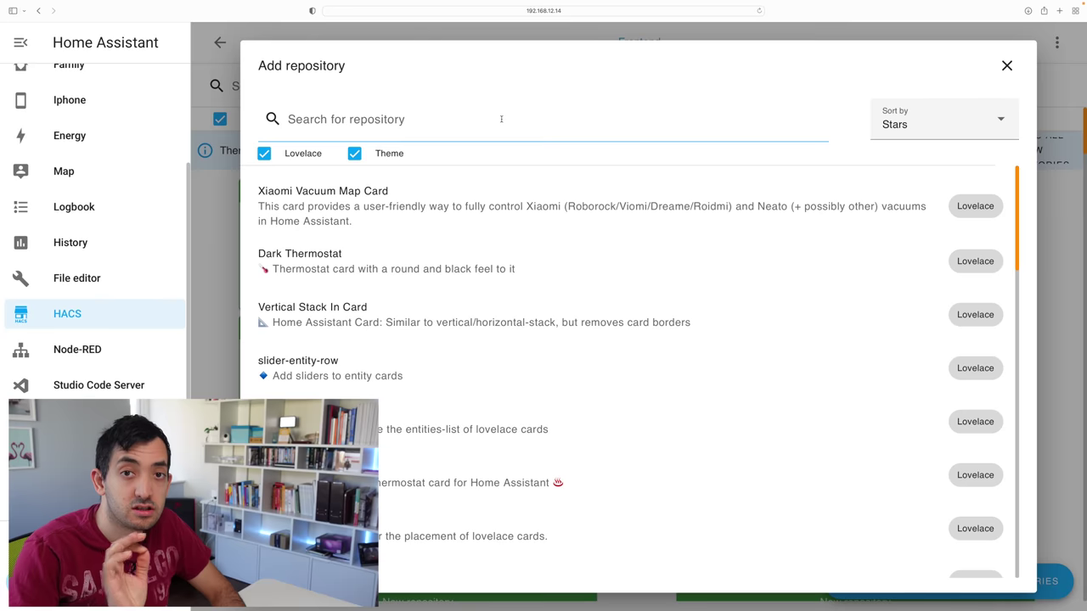
text(mushroom)
key(ctrl+a)
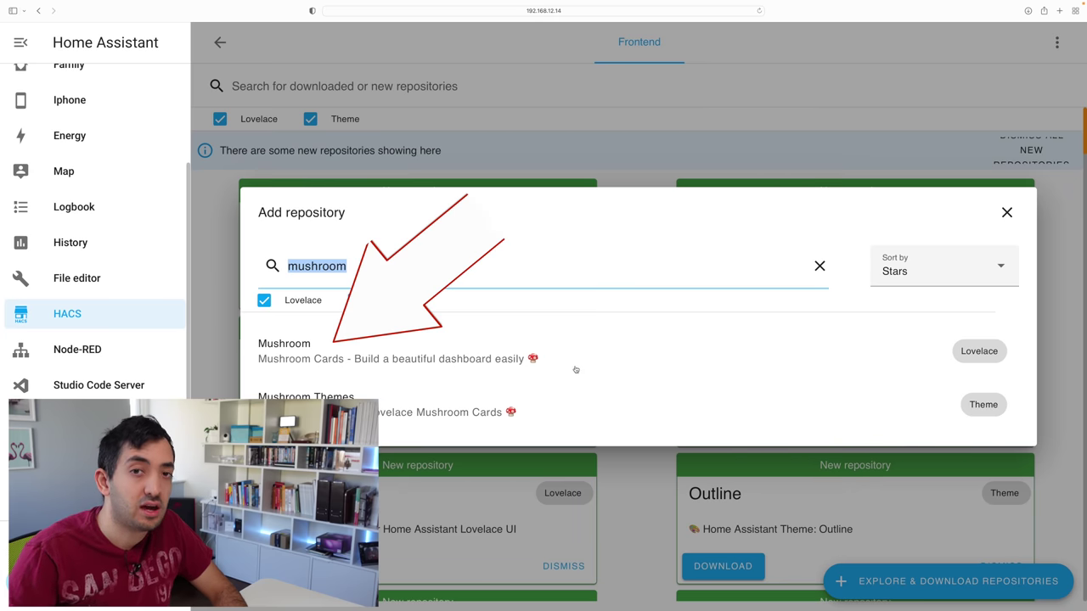
click(576, 370)
- Download Mushroom v1.2.7 and reload the browser to load the new cards
scroll(712, 350, down, 4)
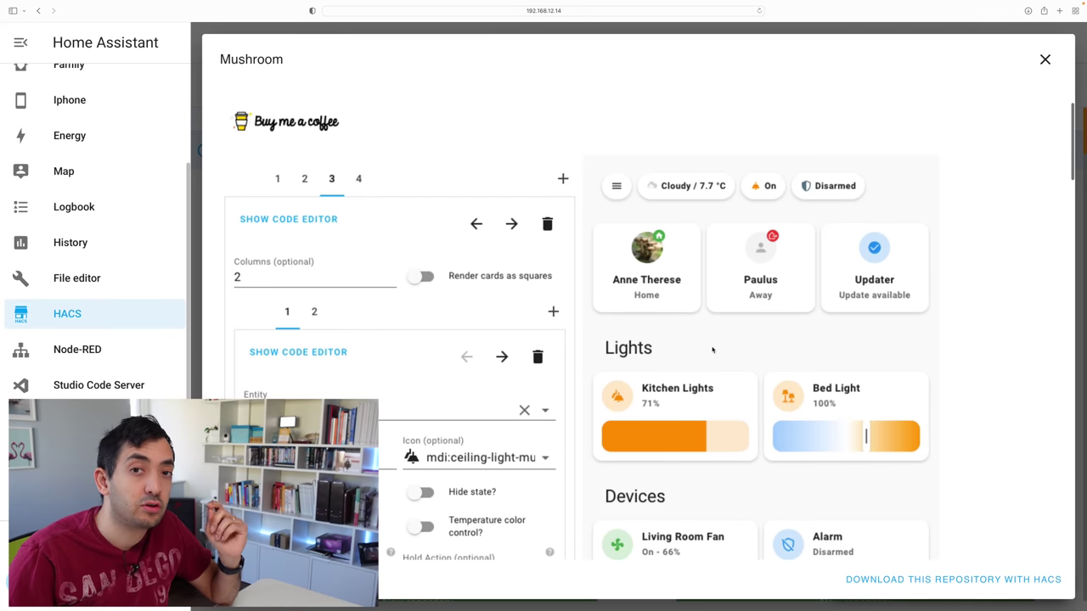
scroll(704, 348, down, 5)
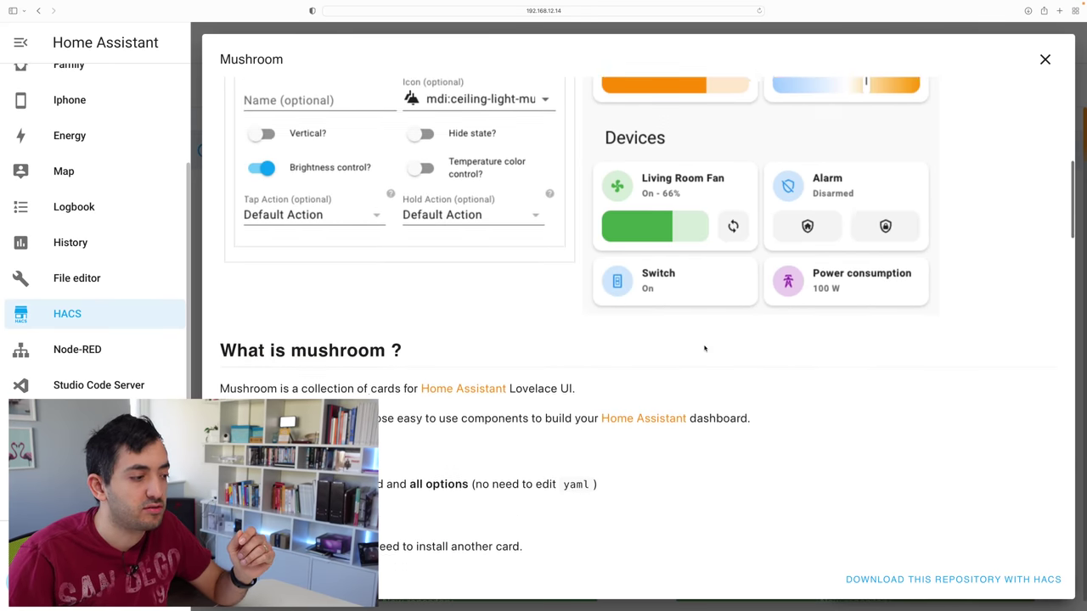
click(949, 586)
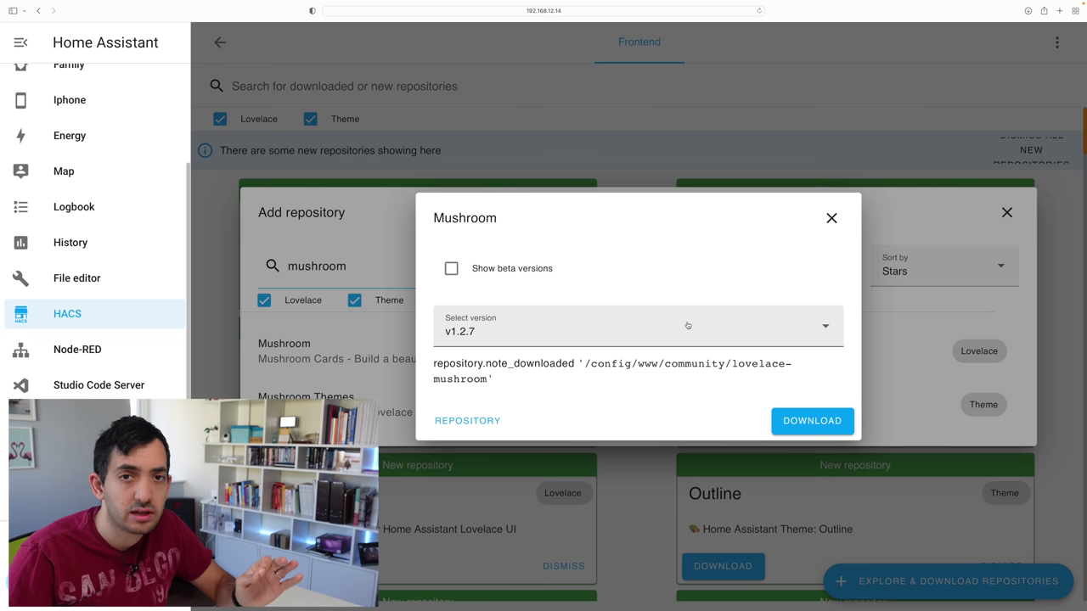
click(815, 421)
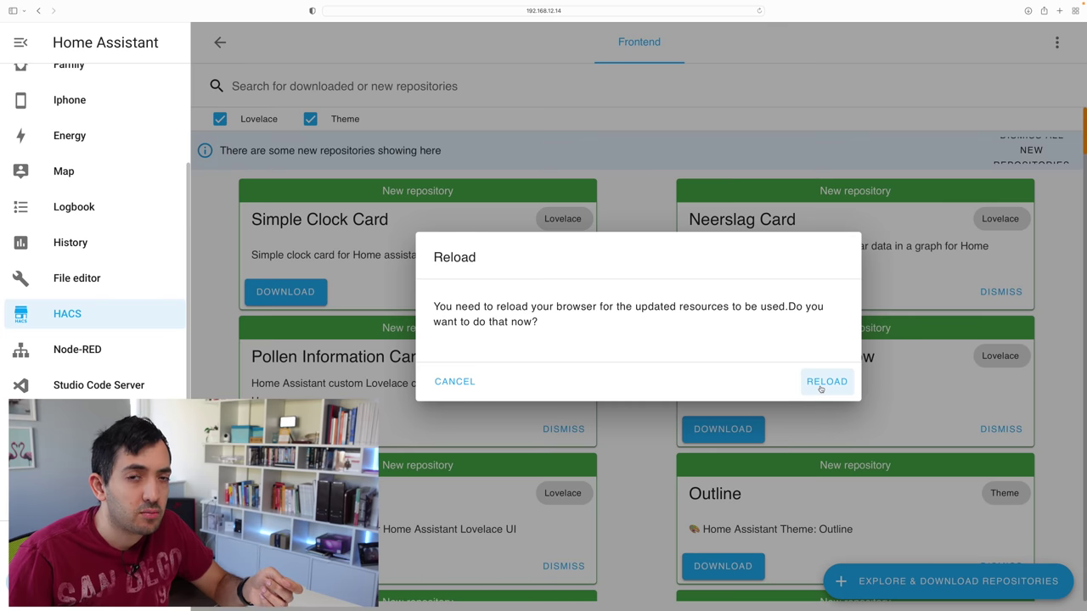
click(820, 389)
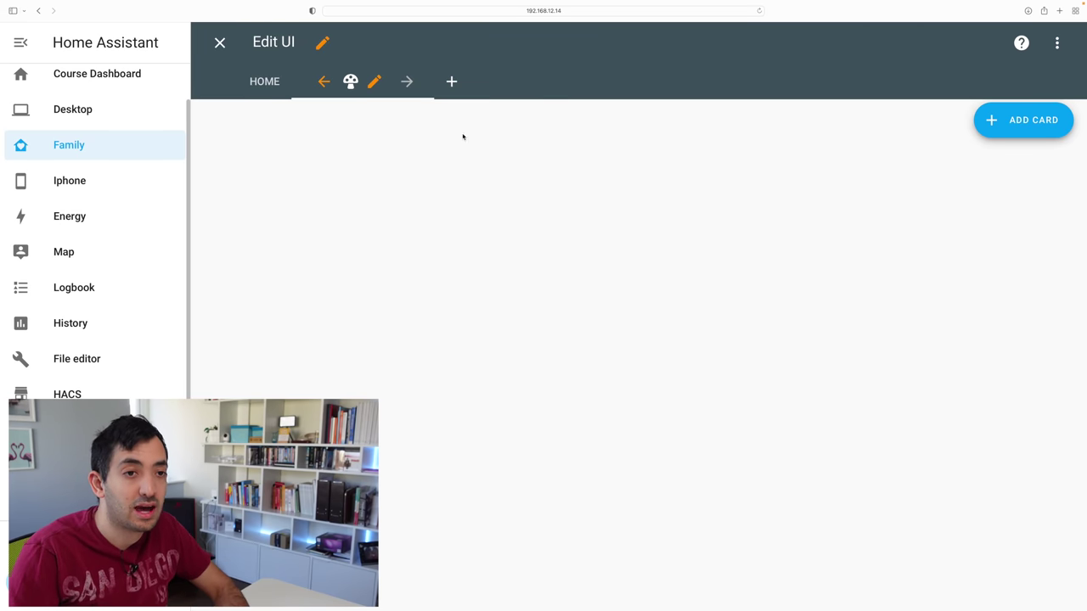
- Add a Mushroom Alarm Control Panel Card to the view via a 'mush' search
click(1023, 120)
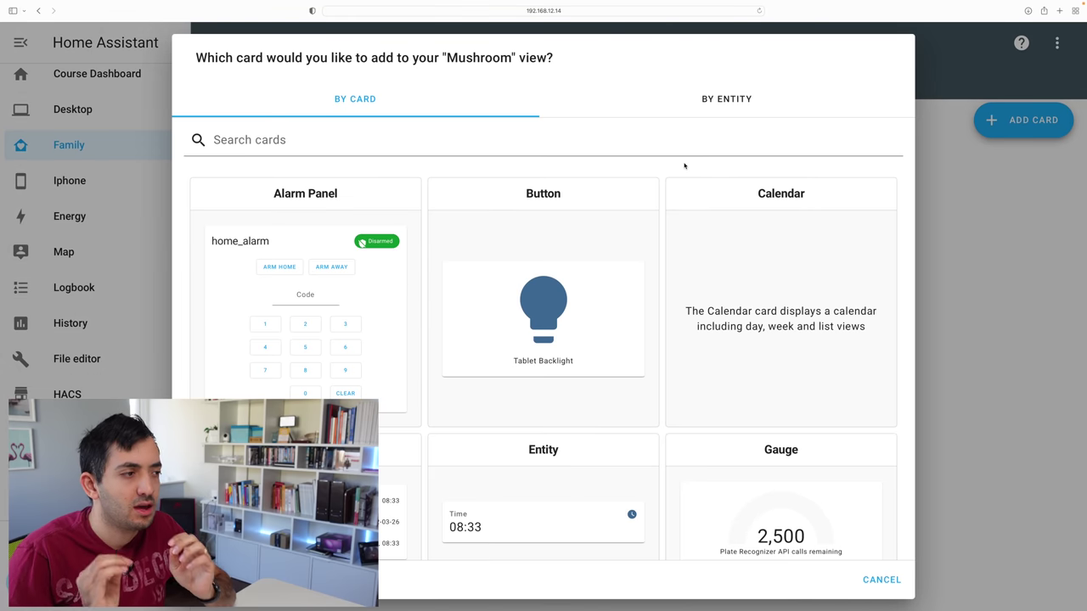
click(684, 135)
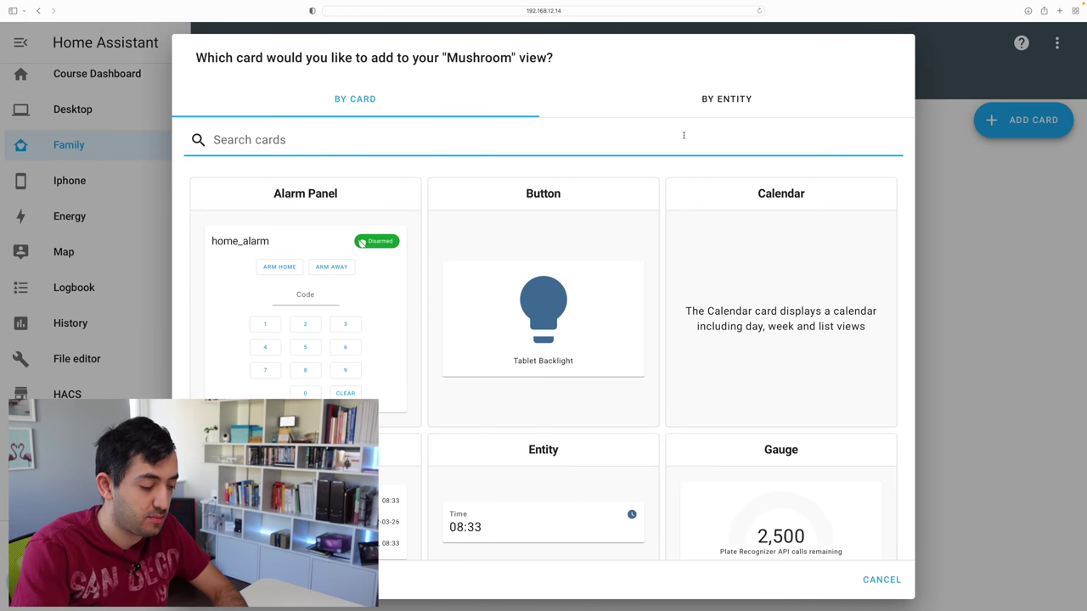
text(mush)
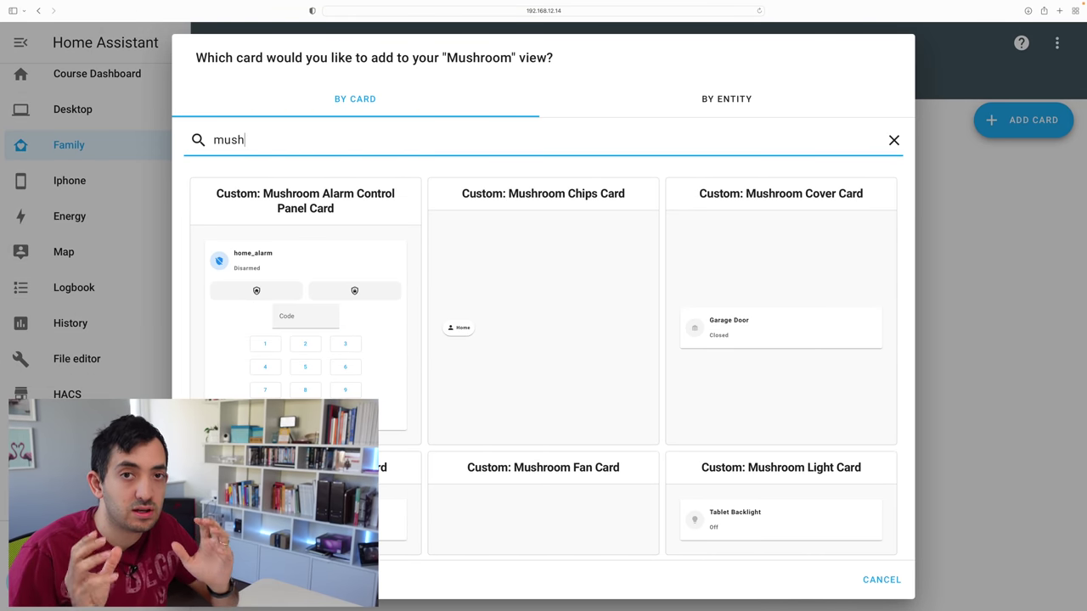
scroll(728, 223, down, 4)
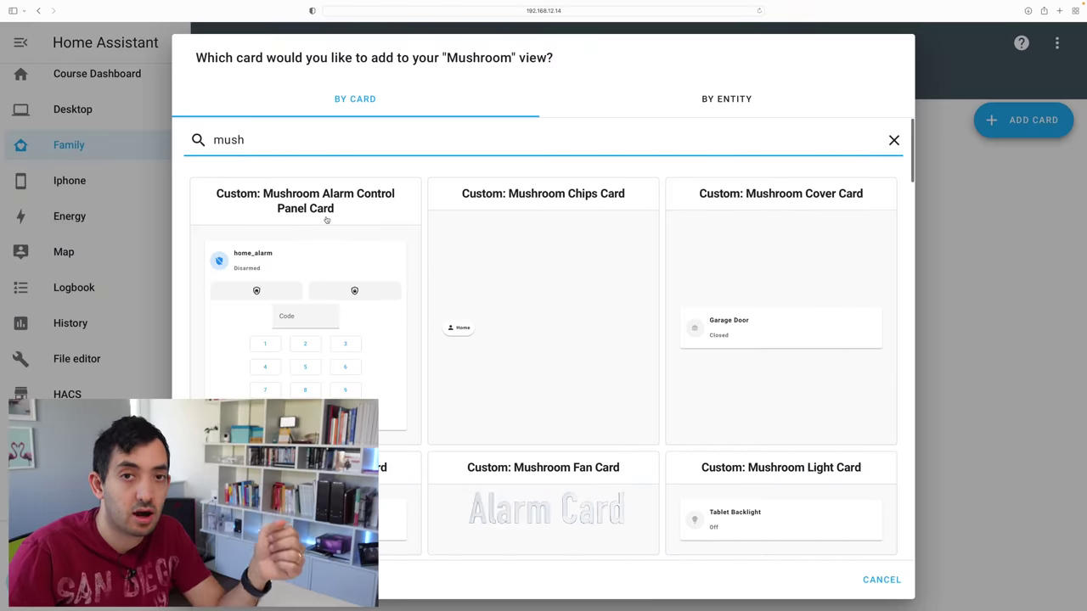
click(328, 218)
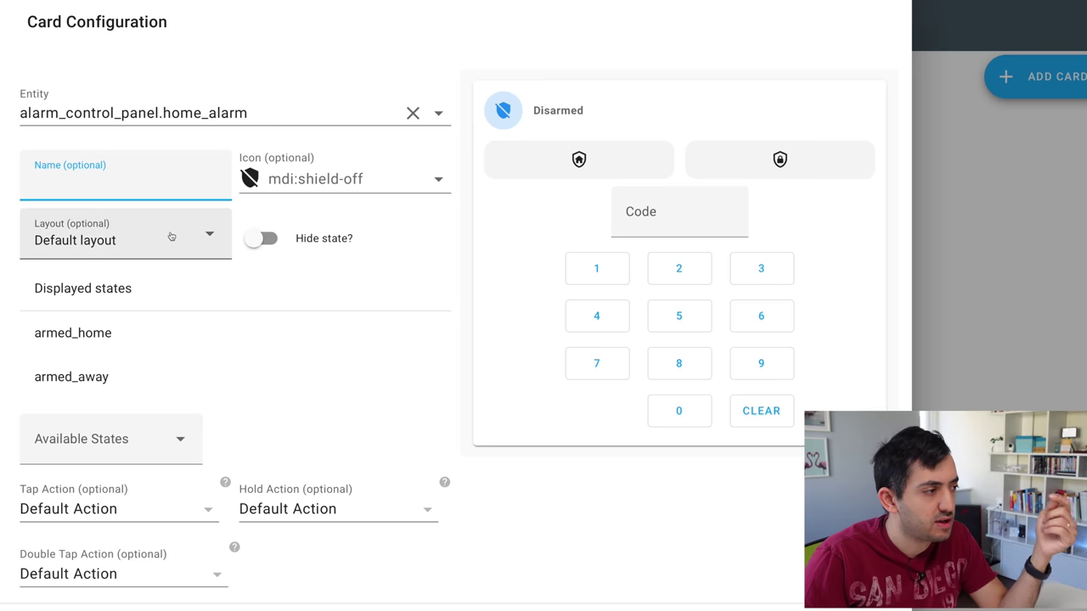
- Set the alarm card to horizontal layout, displaying only armed_away and armed_night
click(209, 237)
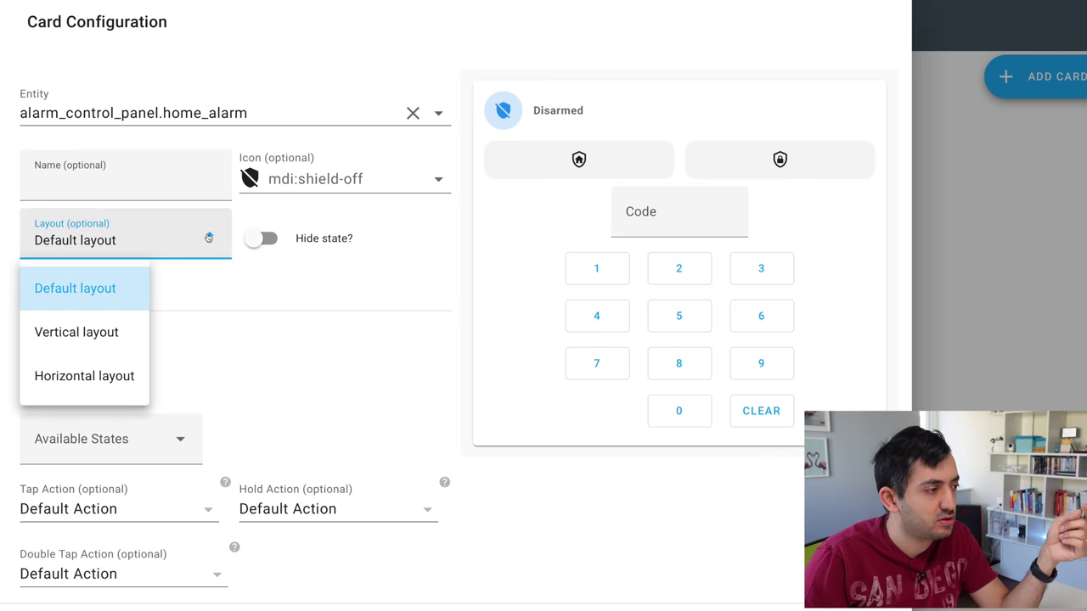
click(108, 335)
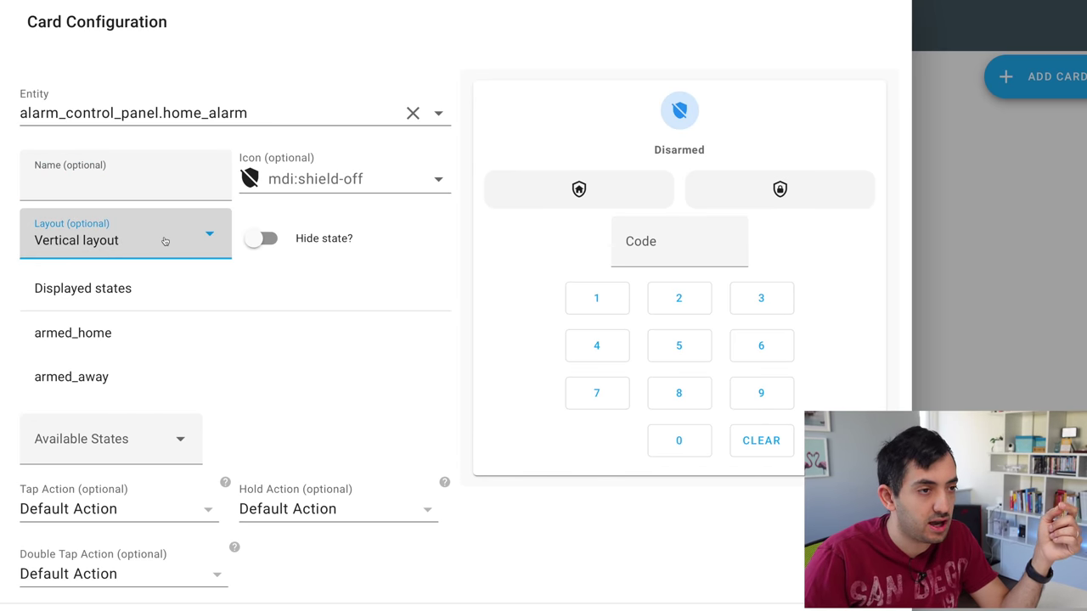
click(165, 242)
click(111, 376)
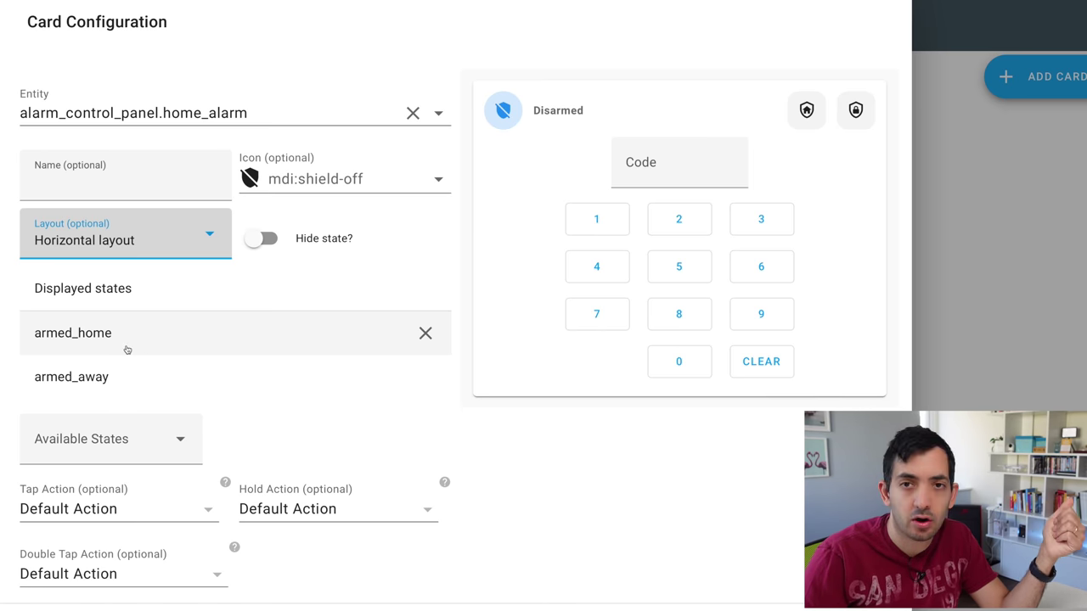
click(87, 437)
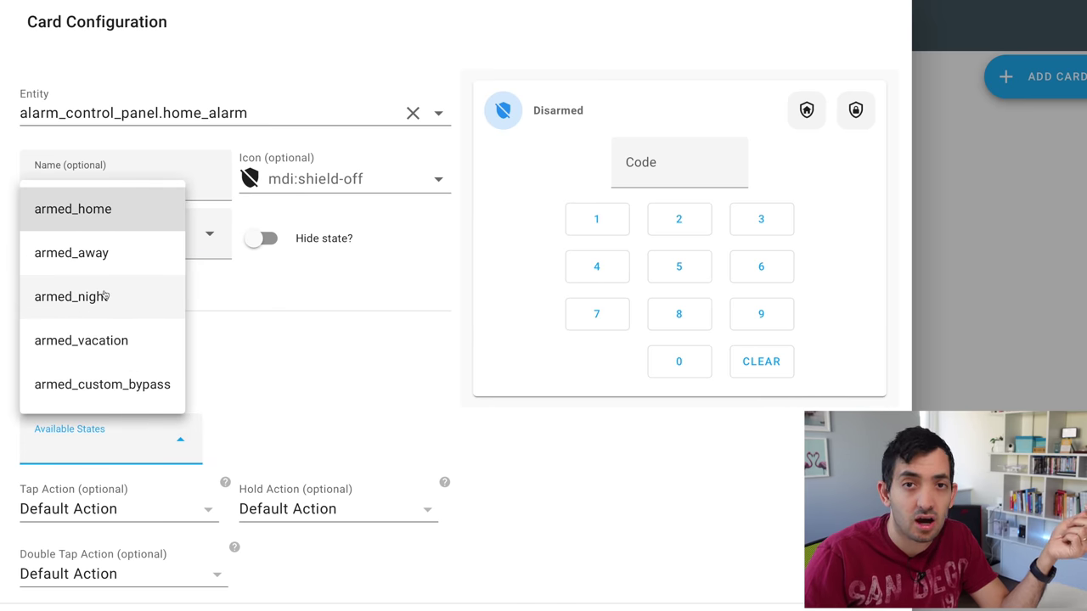
click(104, 295)
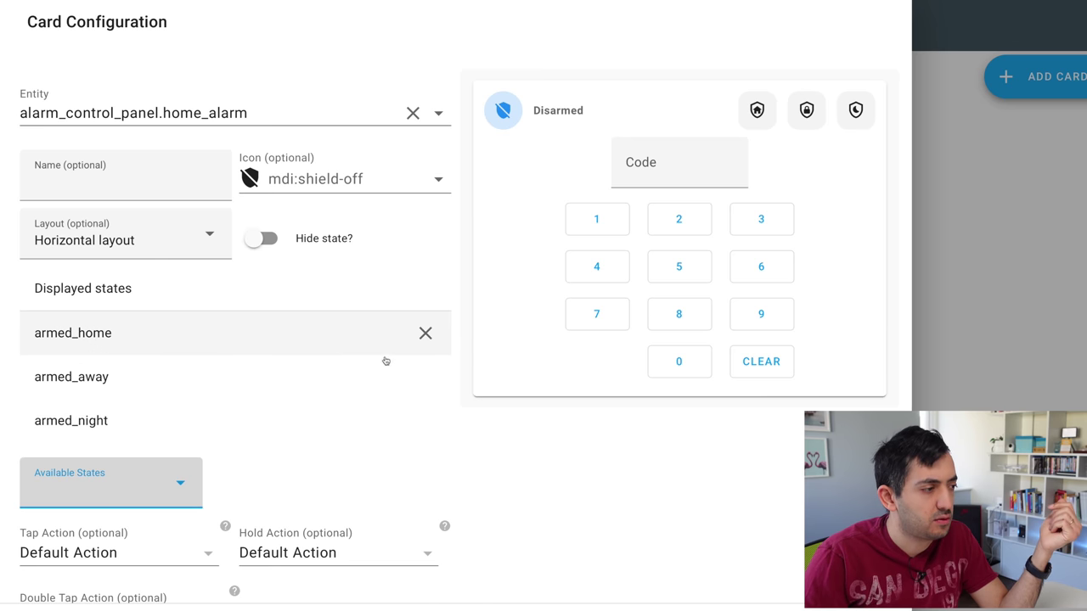
click(427, 333)
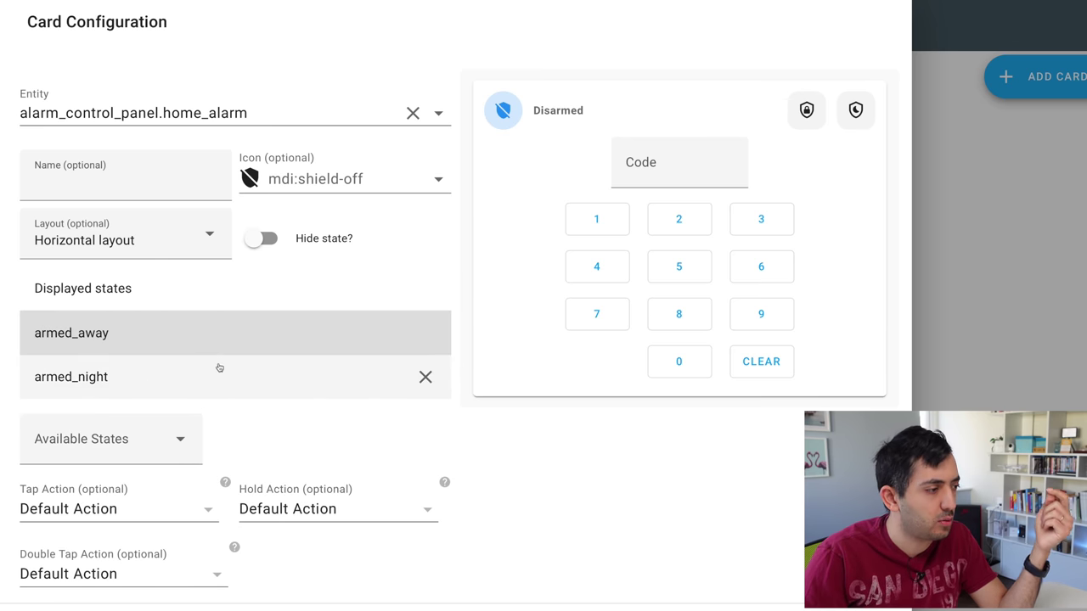
scroll(147, 501, down, 1)
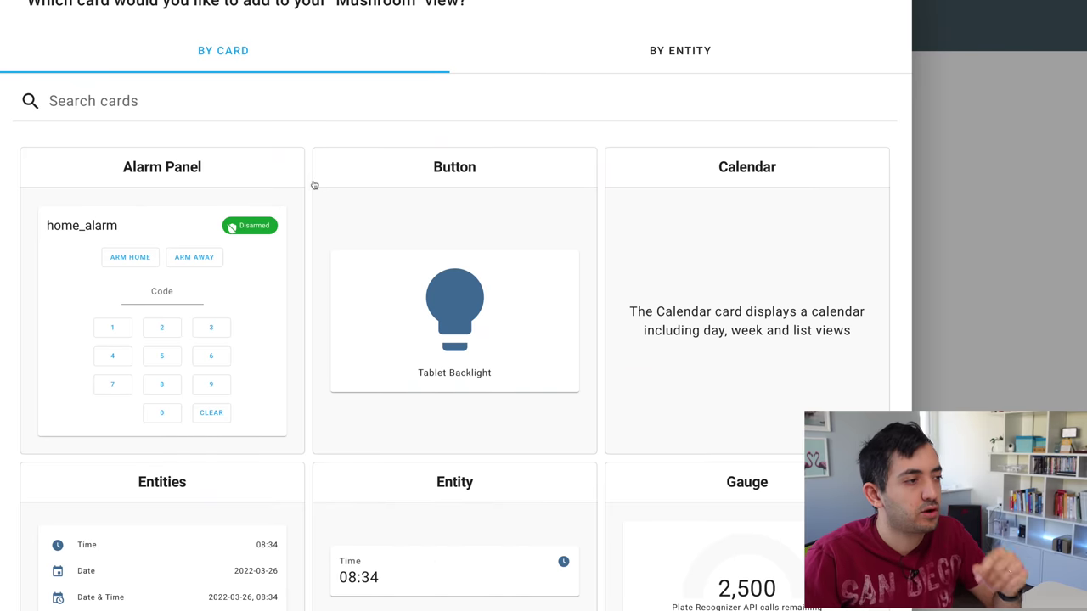
- Add a standard Alarm Panel card, removing arm_home and adding arm_night to its states
click(148, 187)
click(153, 161)
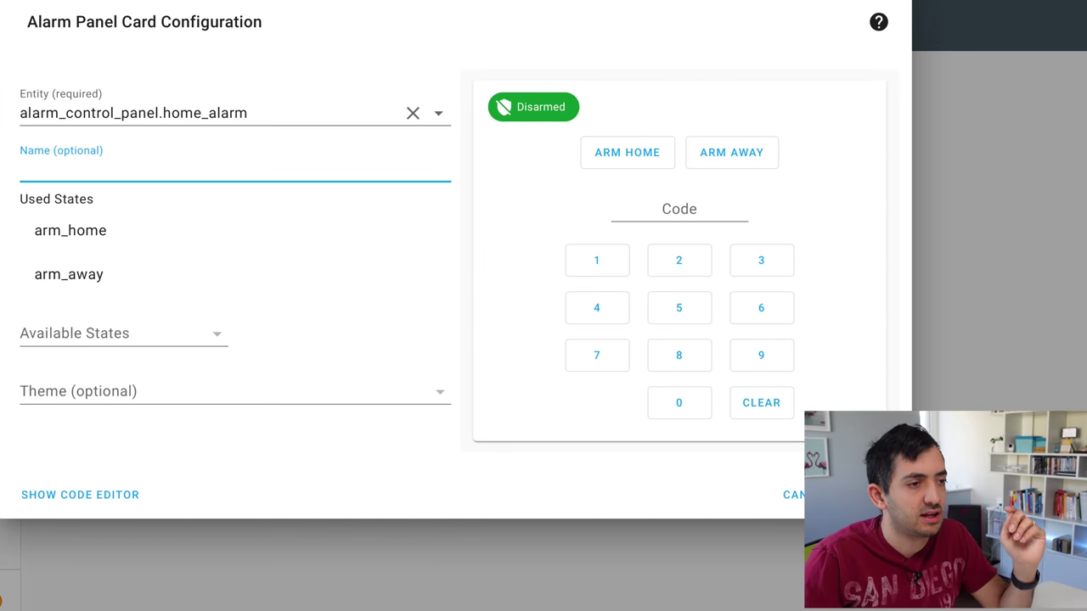
click(131, 231)
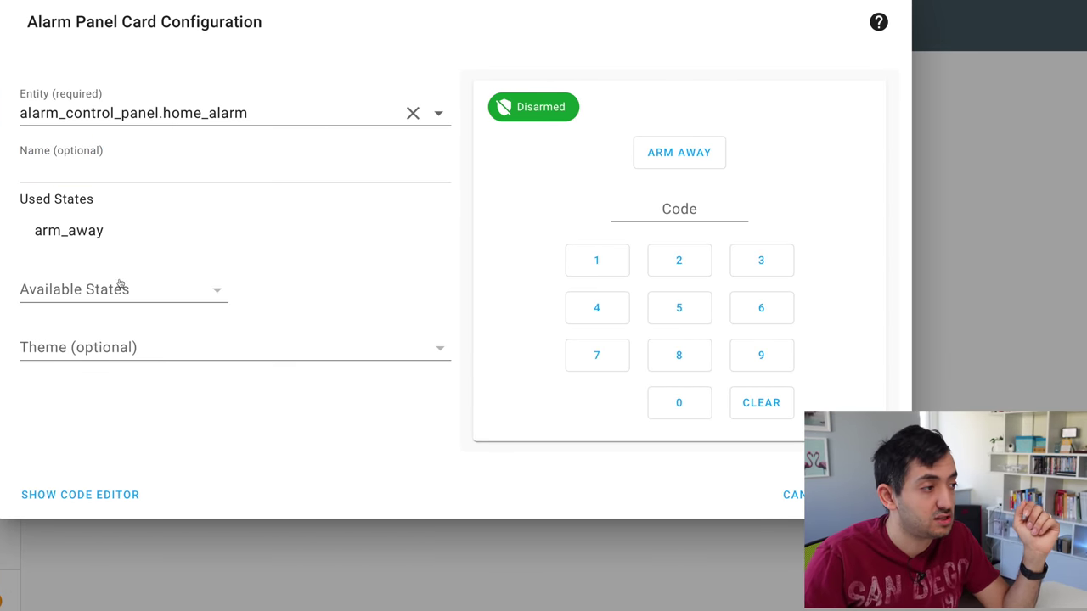
click(84, 289)
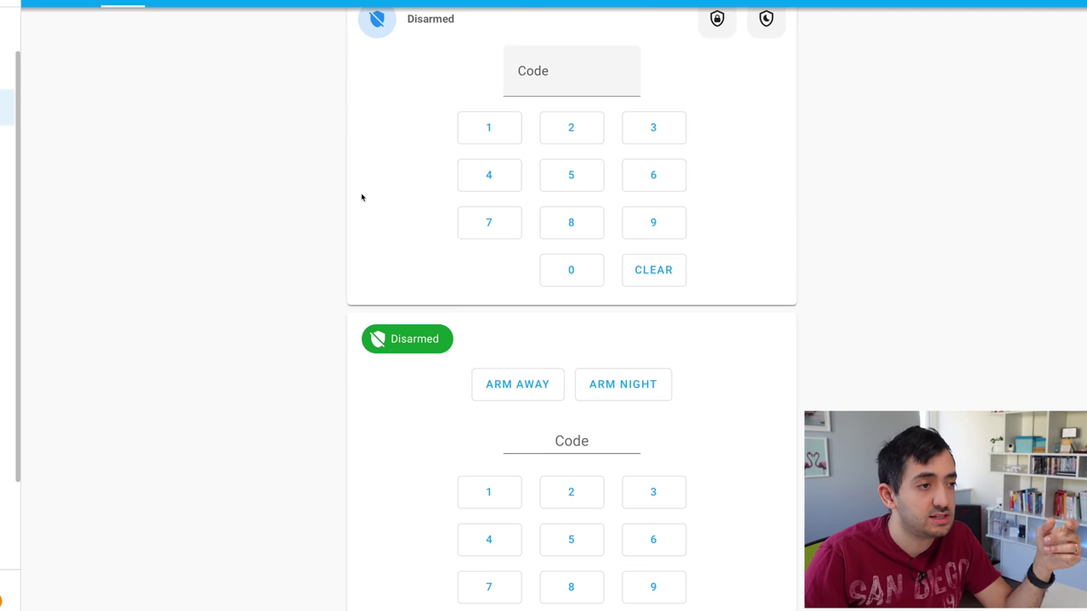
scroll(362, 198, up, 1)
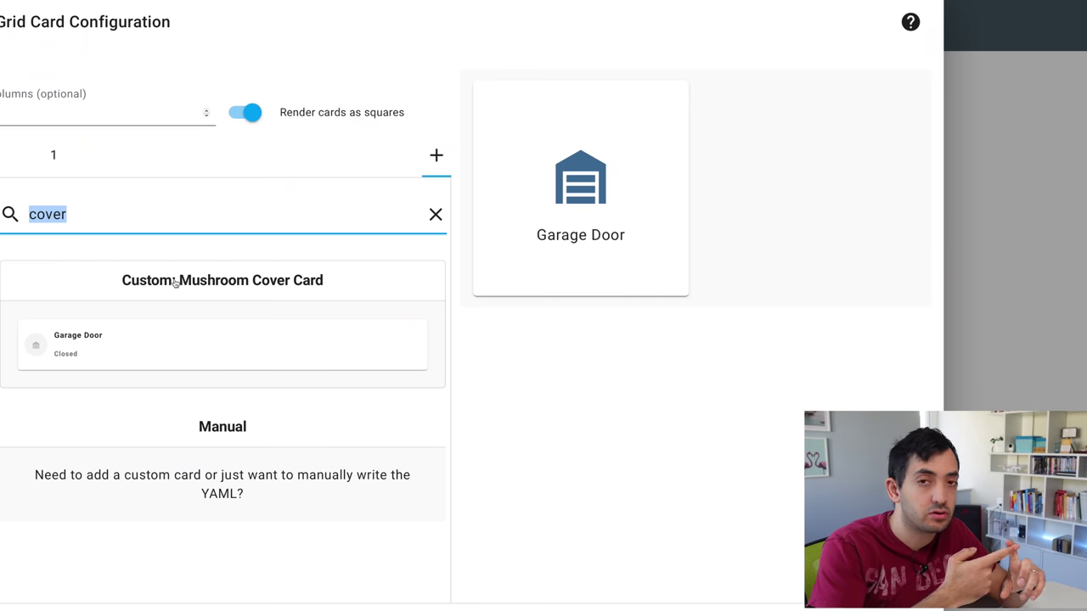
- Add a Mushroom Cover Card for the Inspiration Room Blind with position and button controls, then close the blind
click(174, 283)
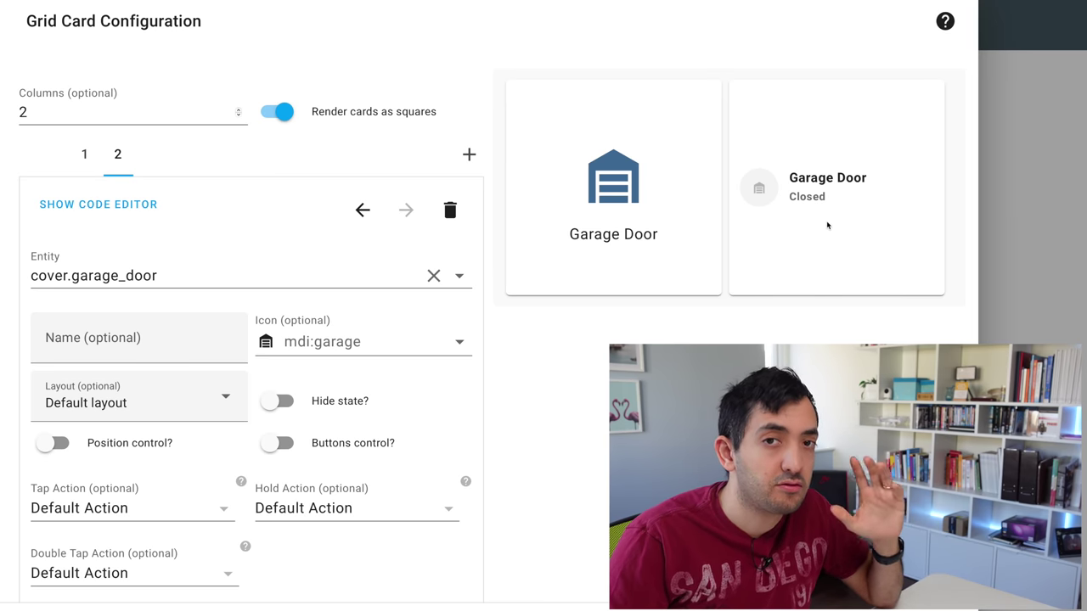
click(183, 277)
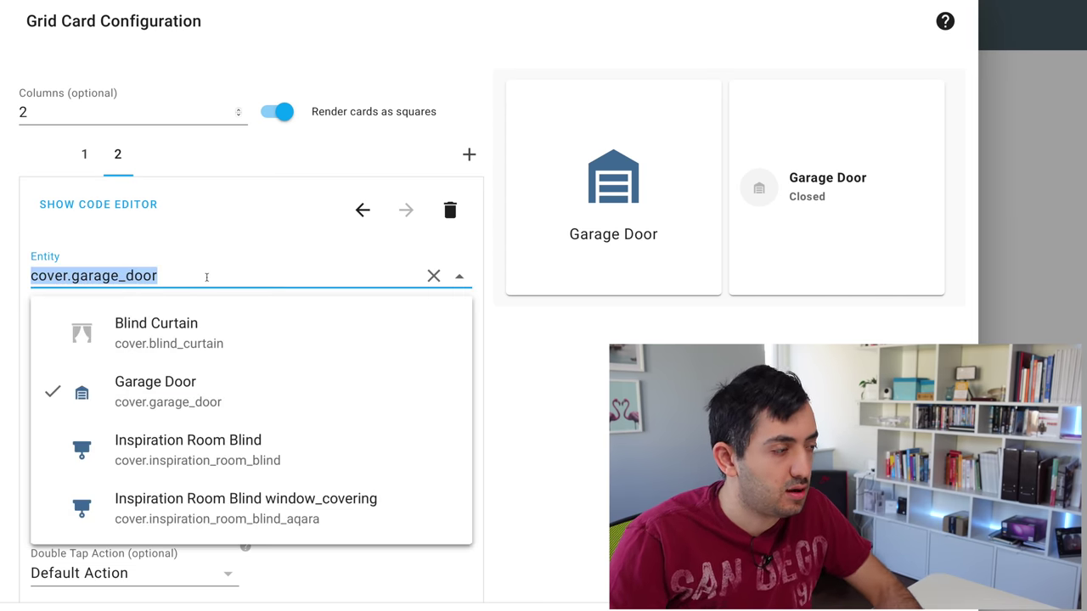
click(231, 453)
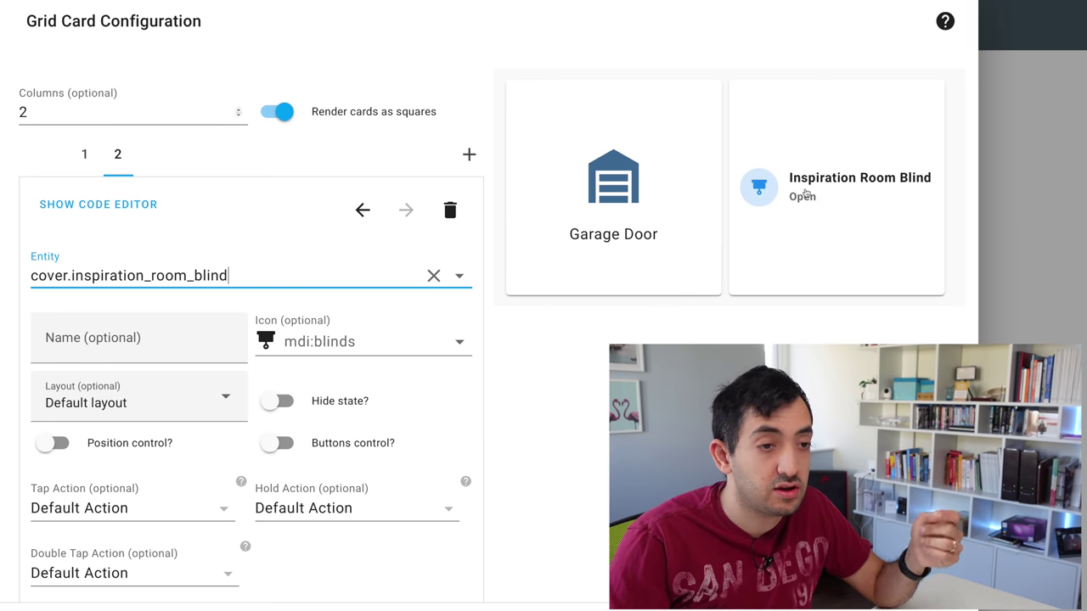
click(54, 447)
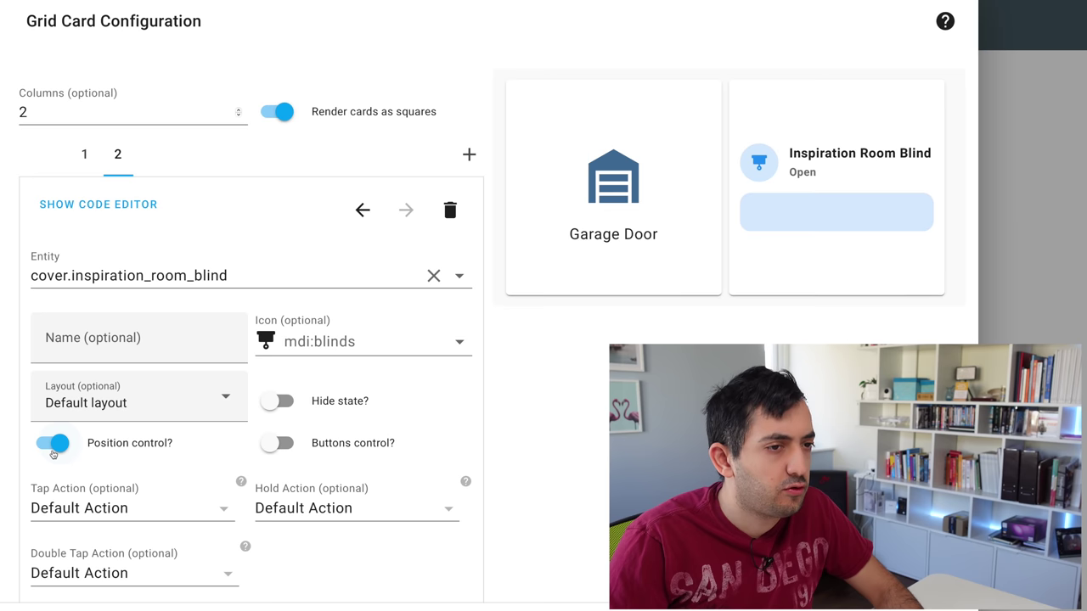
click(831, 218)
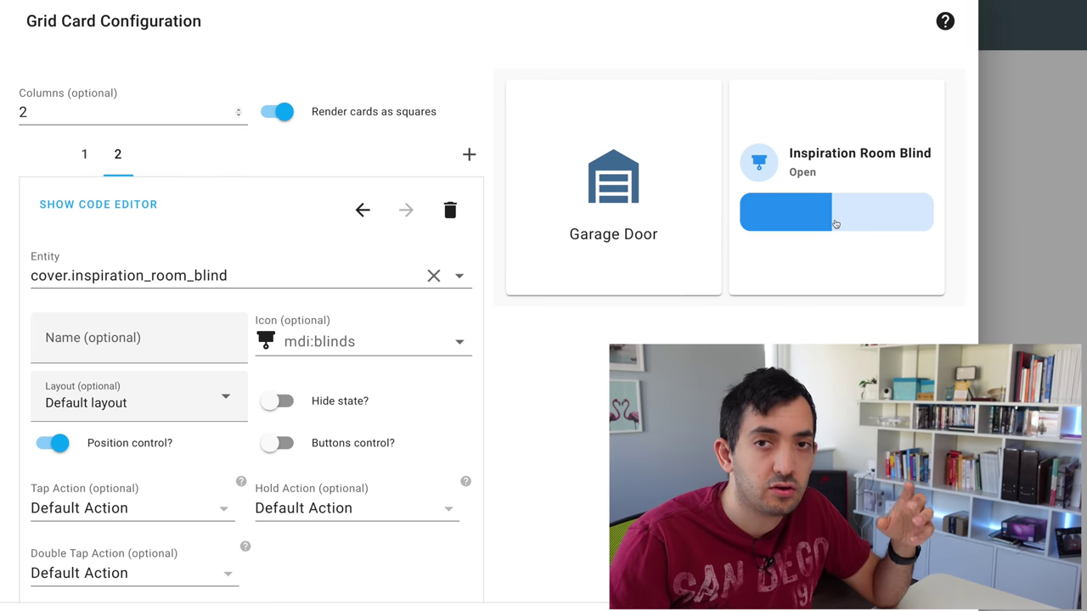
click(284, 443)
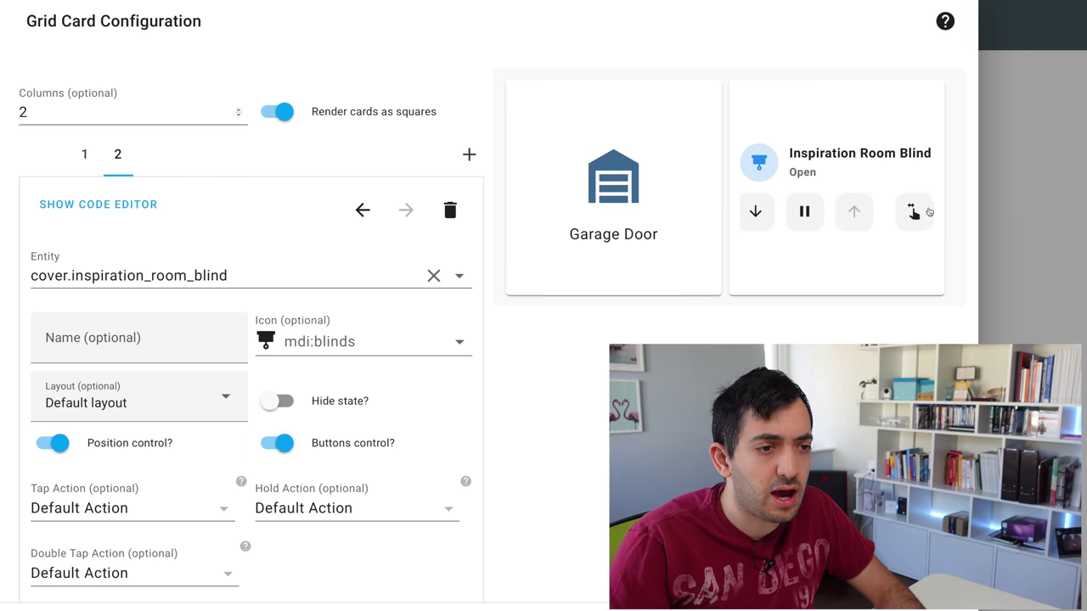
click(764, 222)
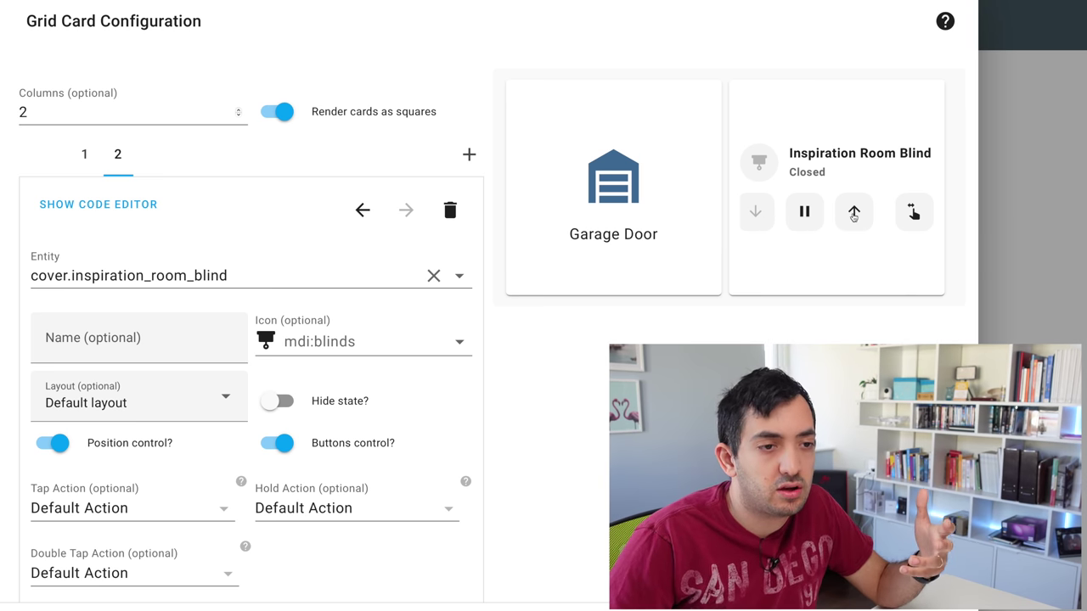
- Try vertical and horizontal layouts on the blind card, keeping the default layout
click(136, 402)
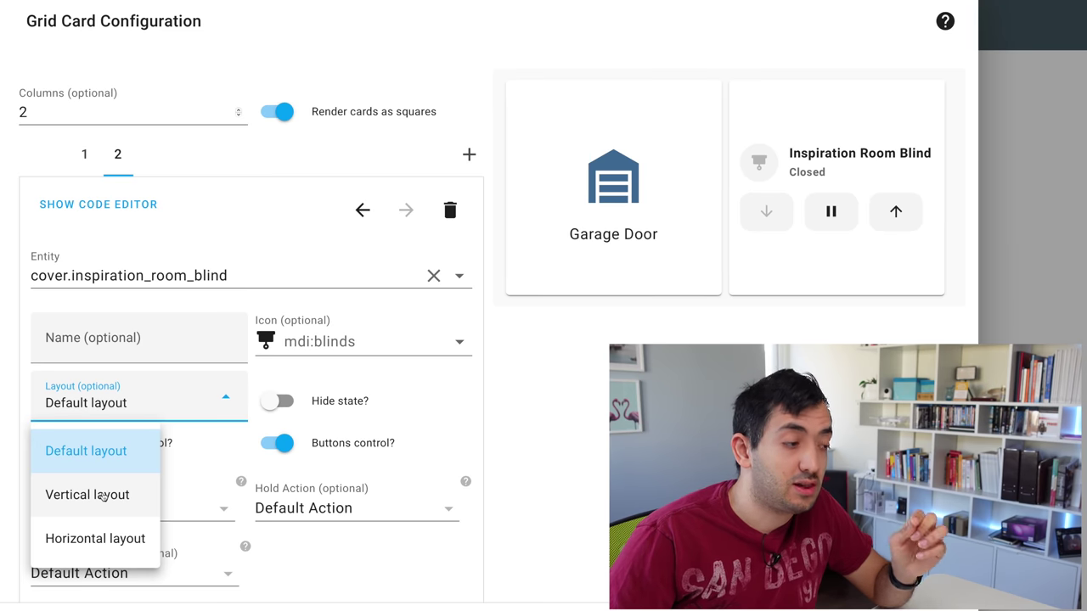
click(103, 496)
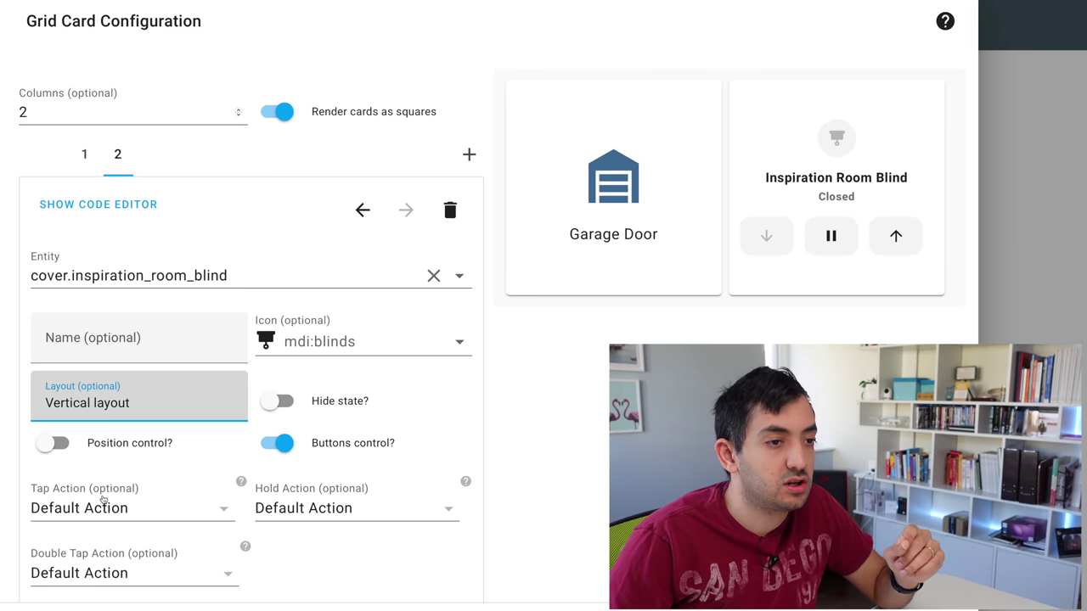
click(116, 405)
click(103, 543)
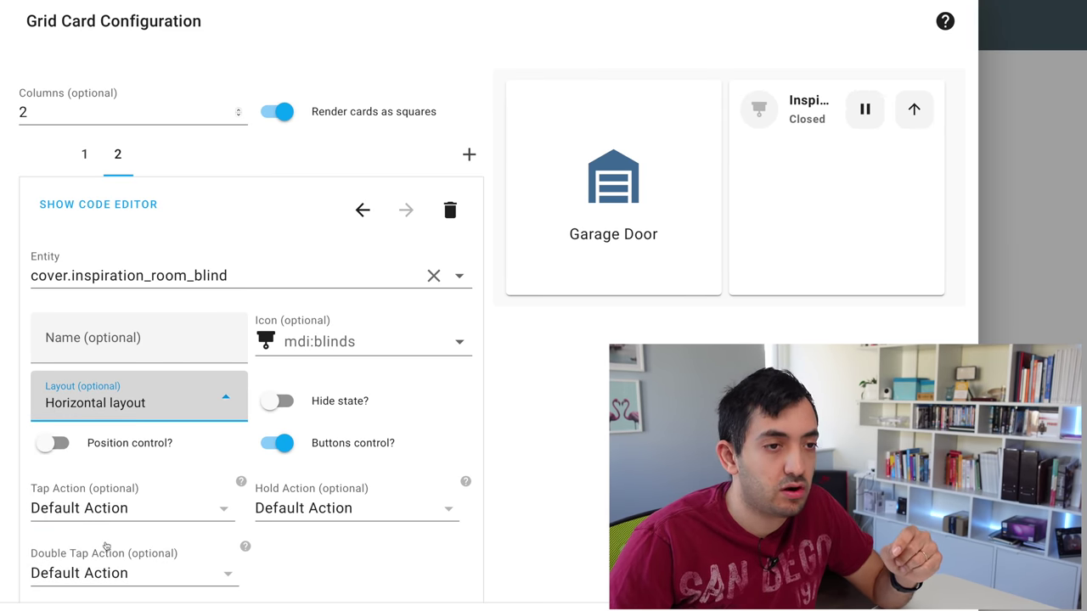
click(157, 412)
click(102, 450)
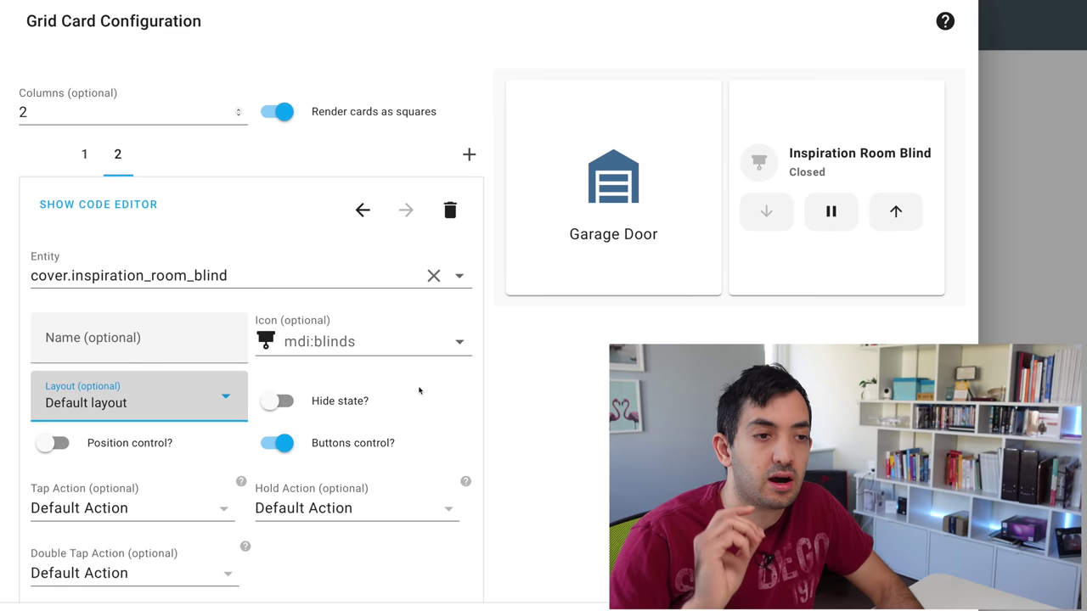
click(84, 155)
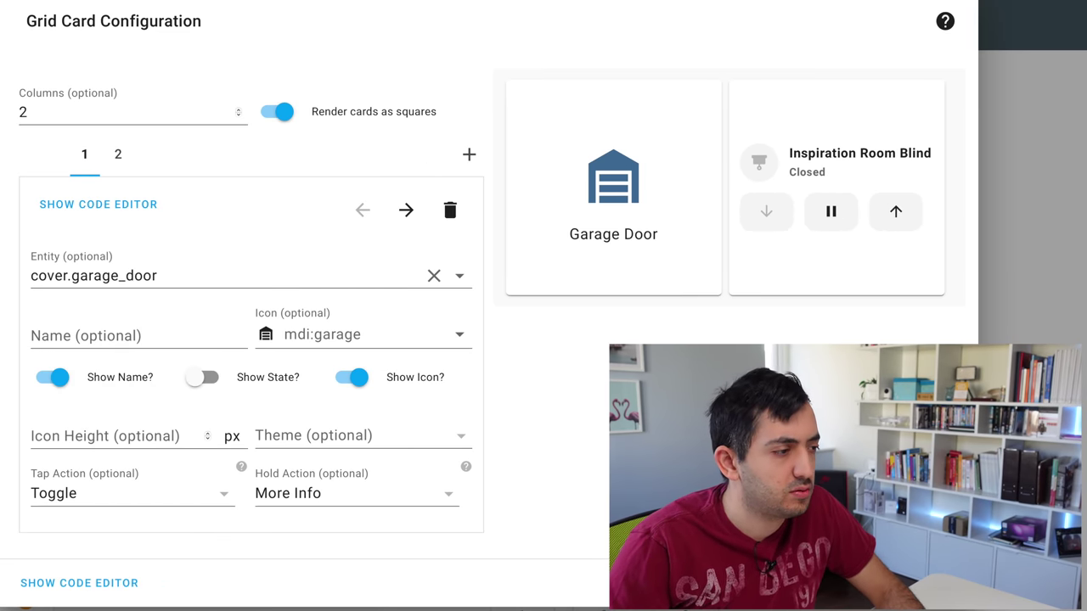
- Toggle the Garage Door card's name off and on, then show its YAML code
click(59, 381)
click(60, 382)
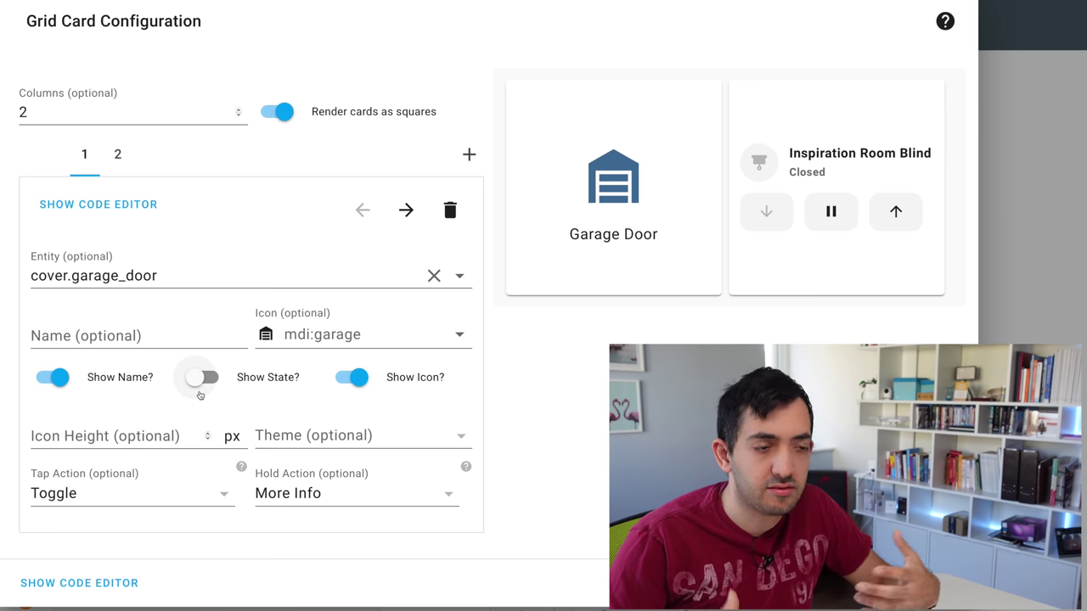
click(85, 206)
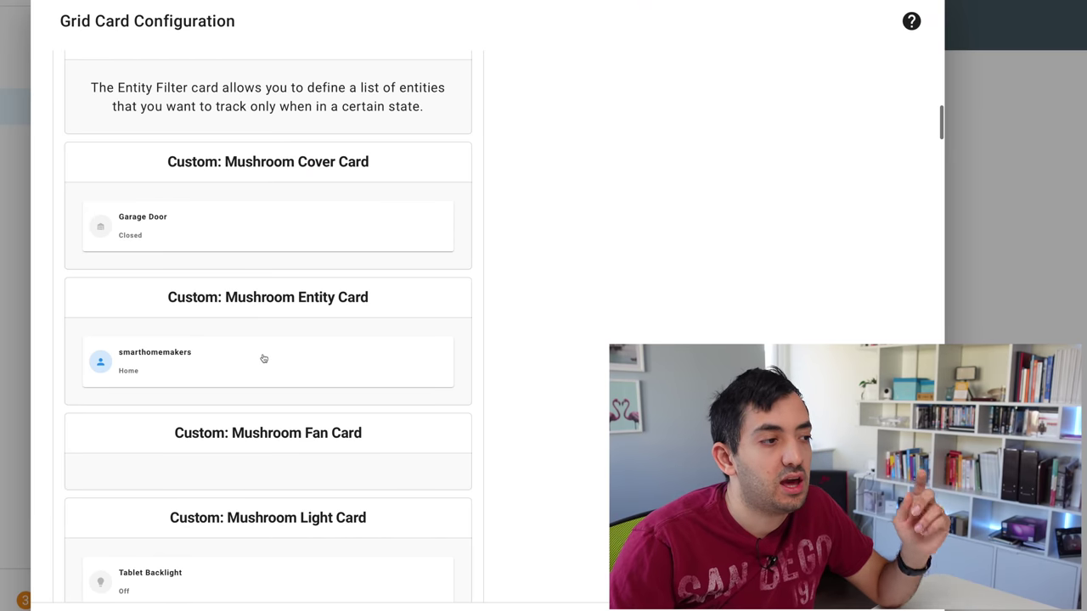
- Add a Mushroom Entity Card set to sensor.nest_temperature, showing 20.2 °C
click(264, 358)
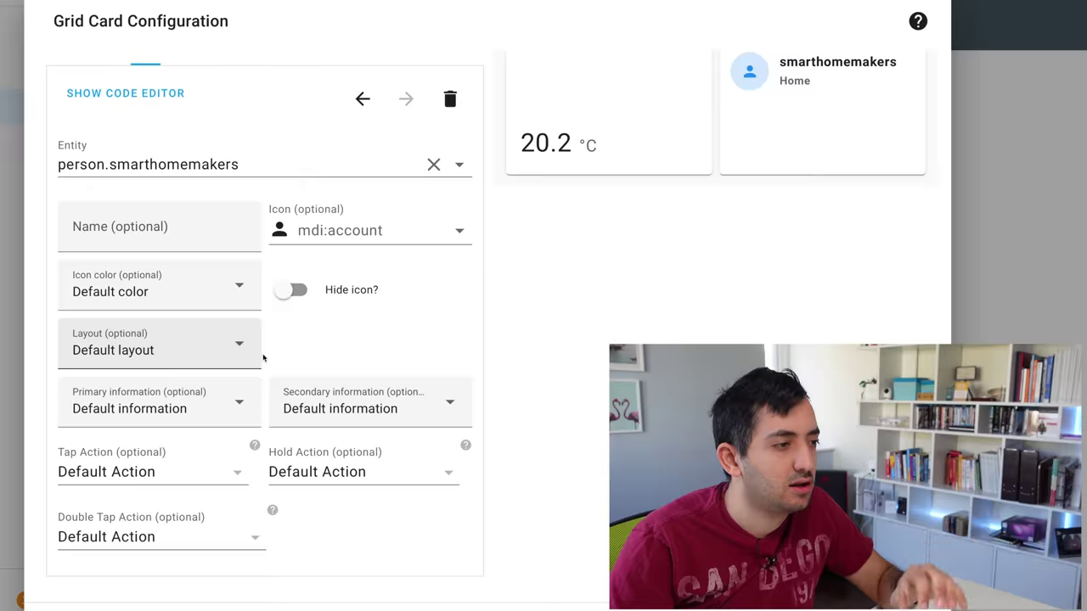
click(292, 162)
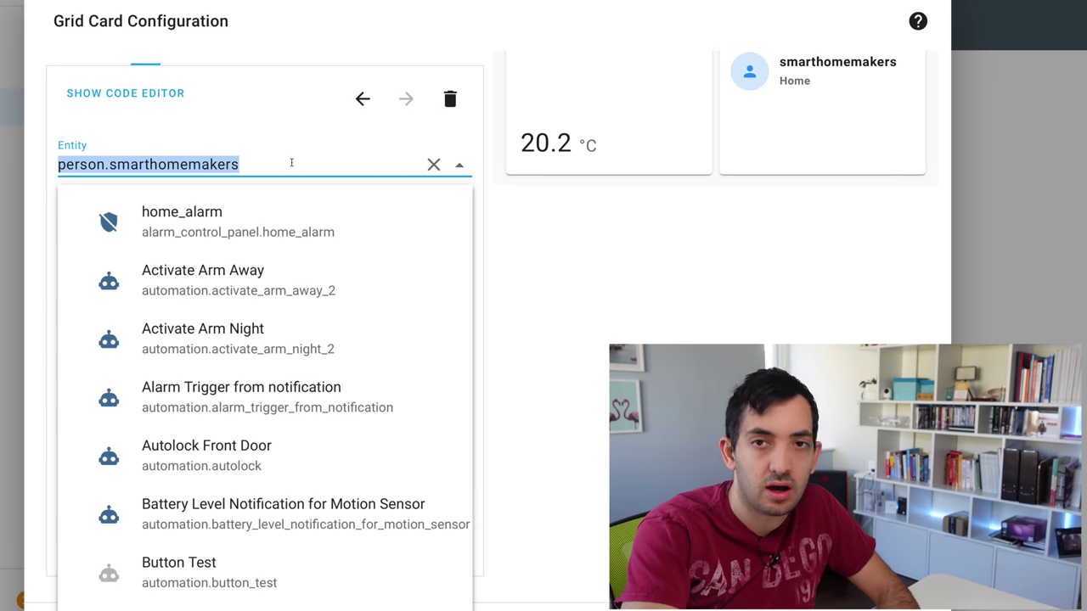
text(t_temperature)
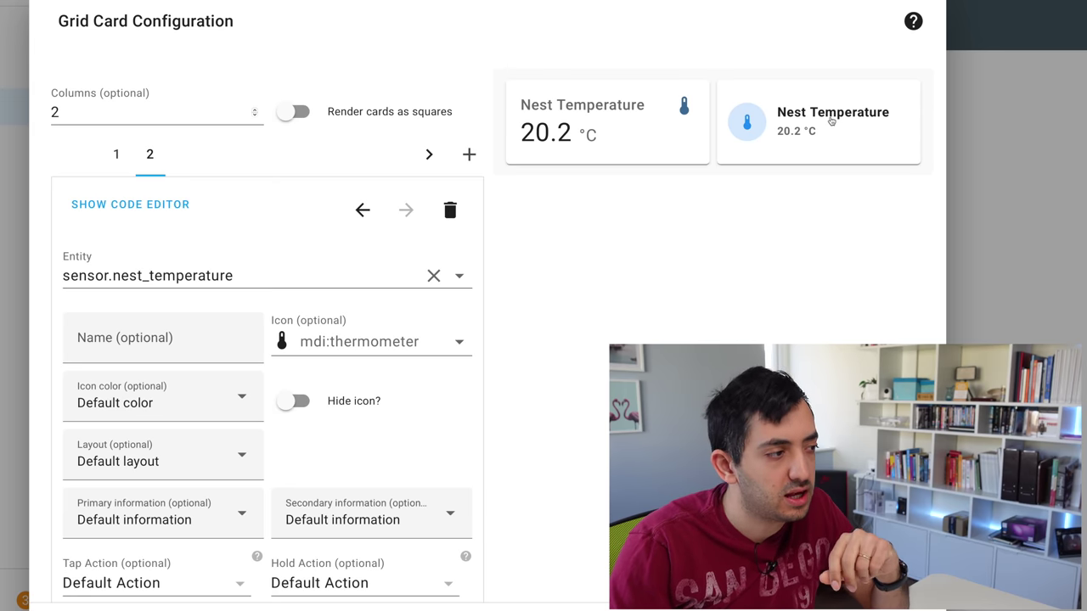
click(120, 166)
- Give the Nest Temperature card a red icon and the horizontal layout
click(153, 160)
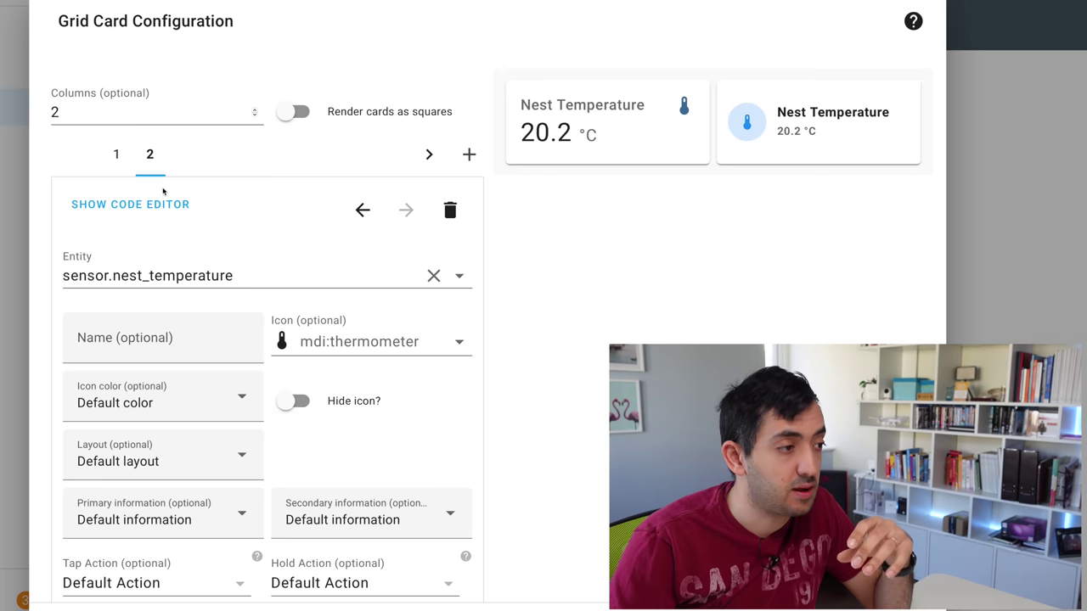
scroll(170, 374, down, 1)
click(170, 367)
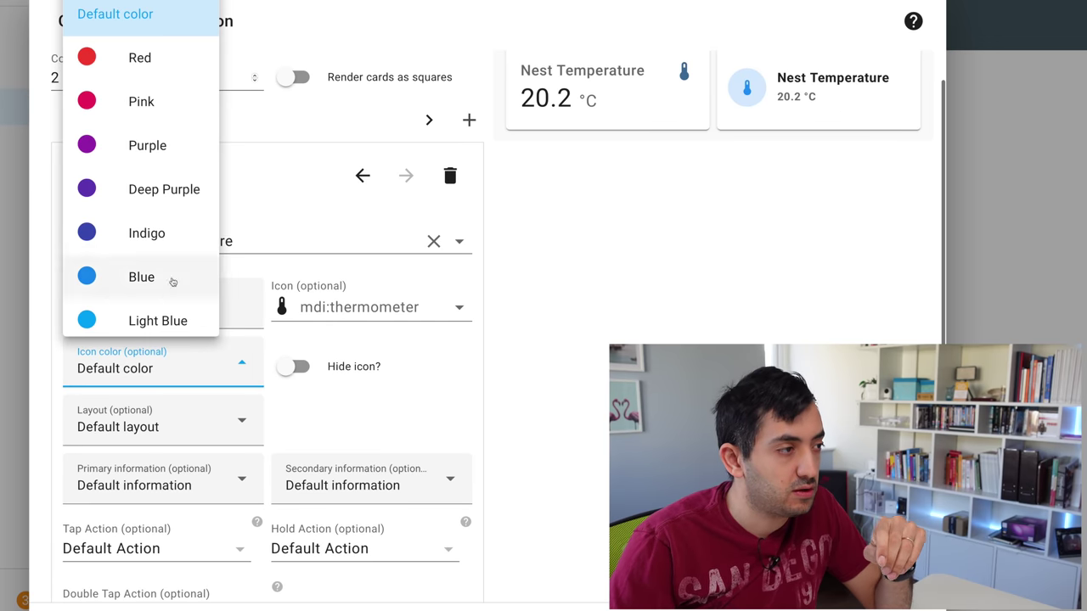
click(132, 63)
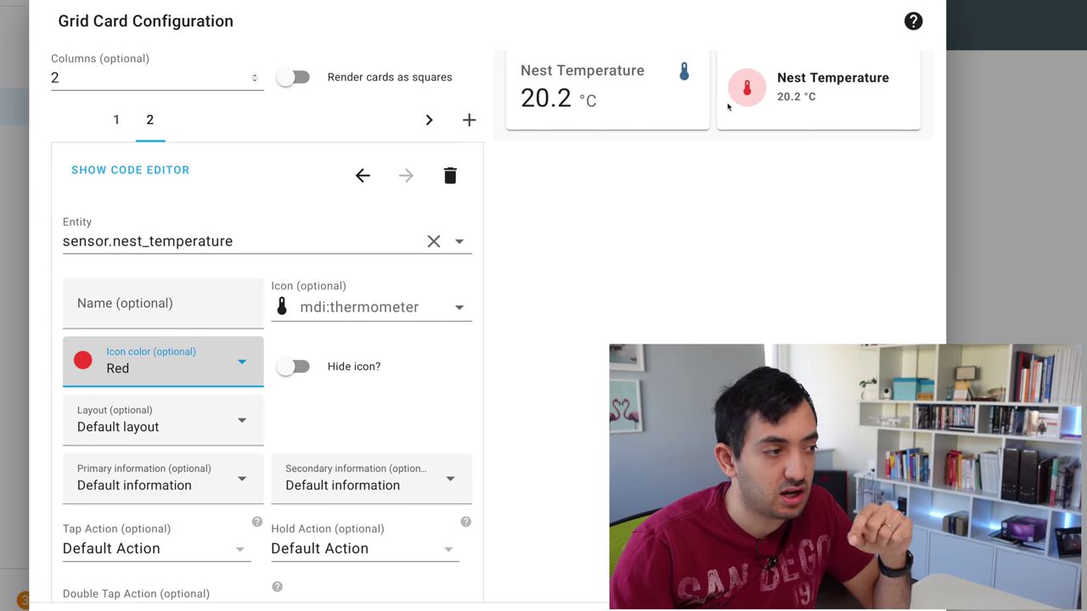
click(186, 432)
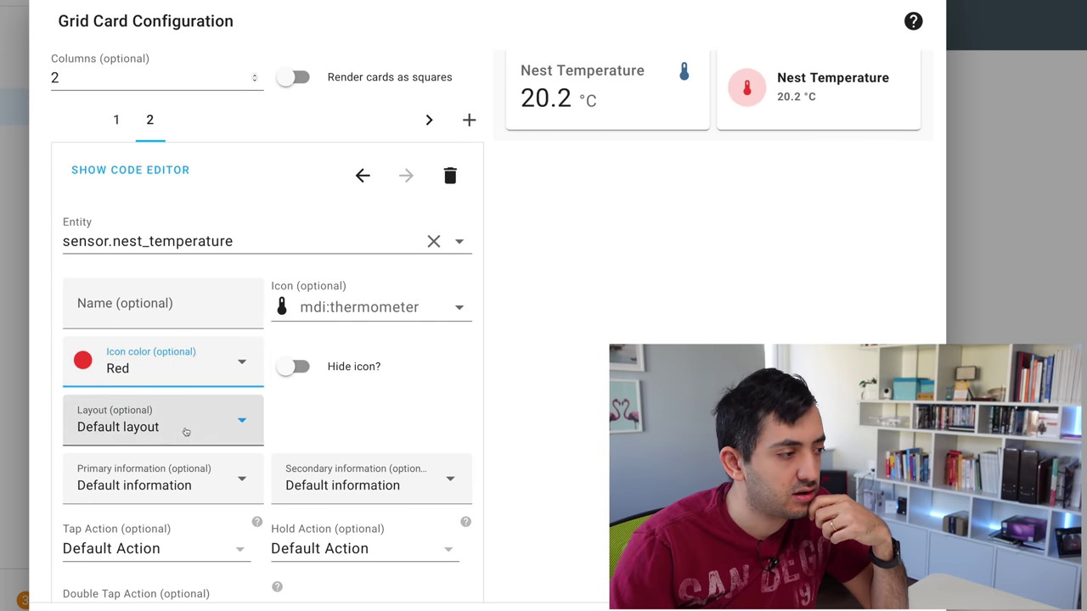
click(143, 518)
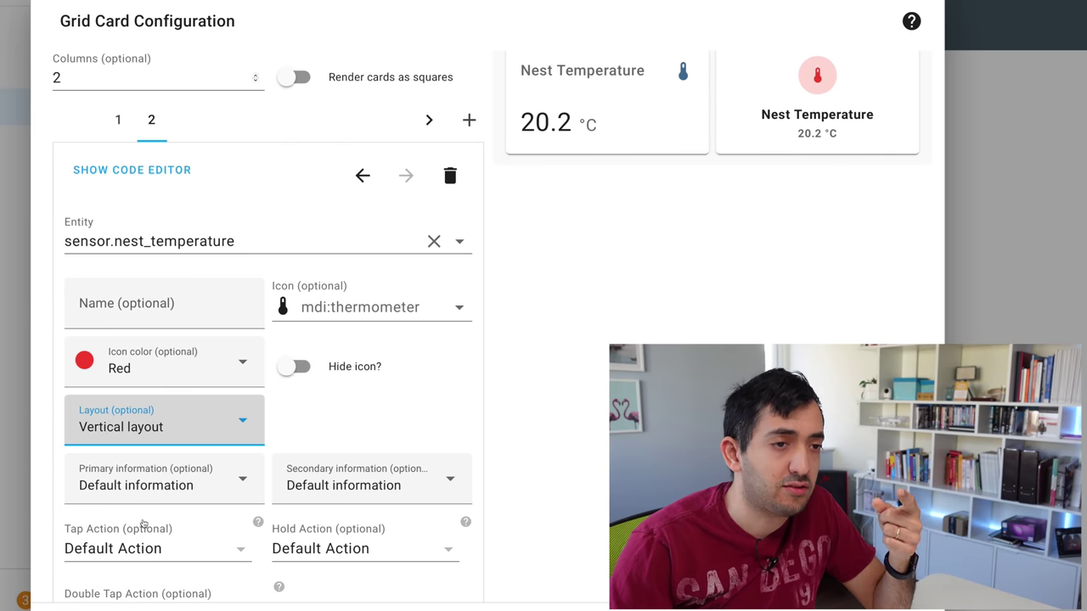
click(165, 431)
click(159, 564)
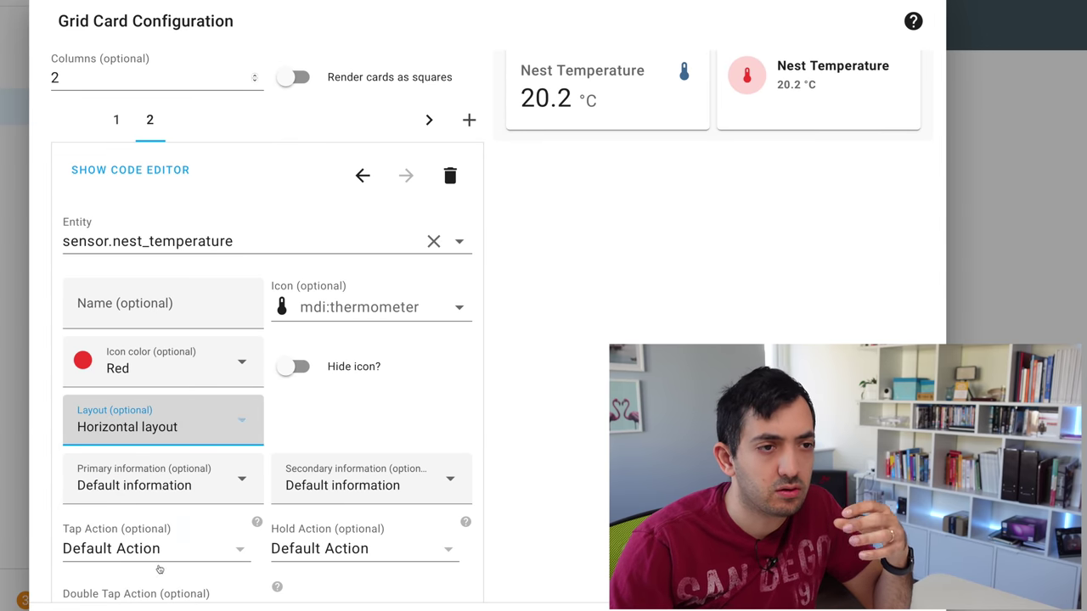
- Try name and state as primary information, restore default, and preview the Nest Temperature details
click(194, 484)
click(128, 245)
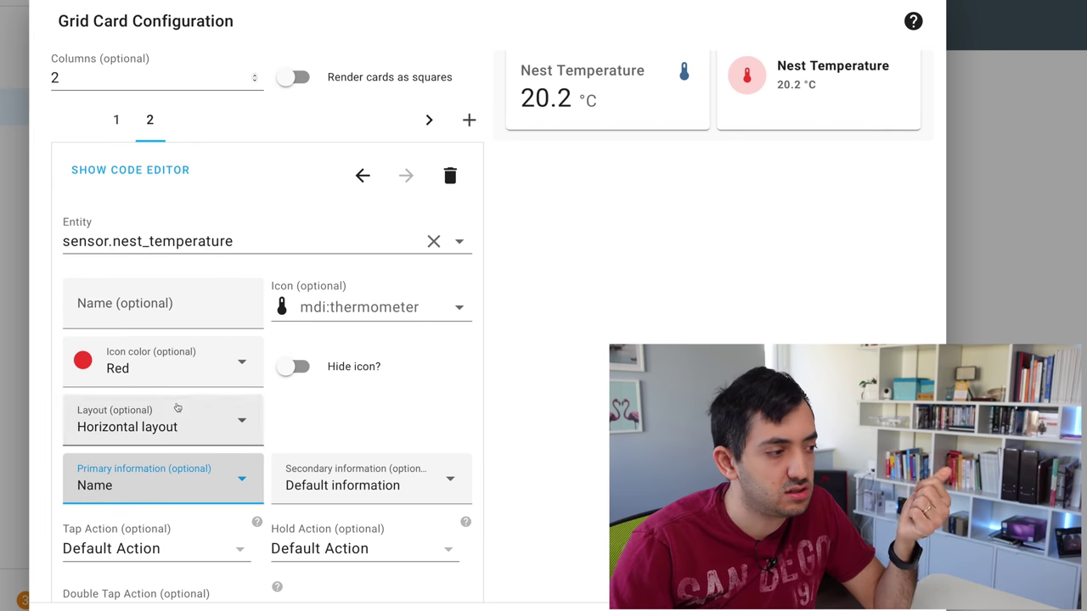
click(176, 486)
click(95, 292)
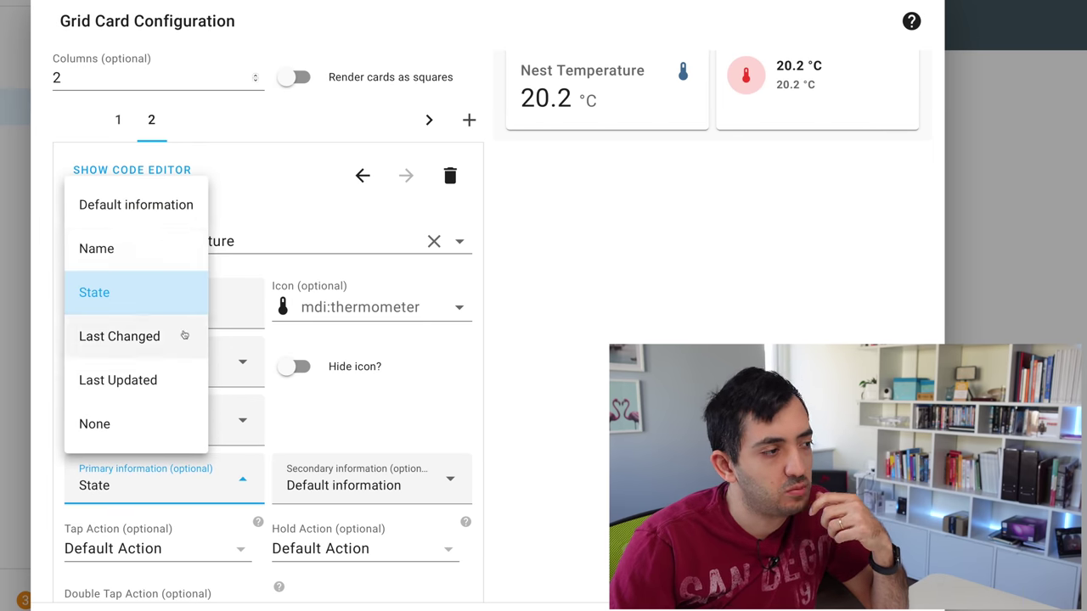
click(149, 210)
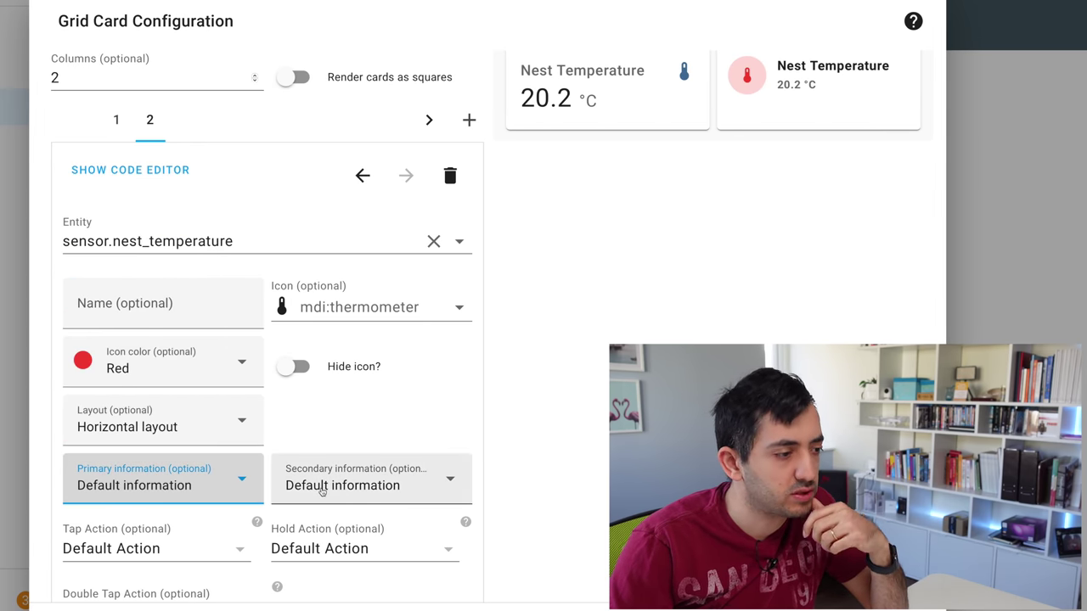
click(777, 111)
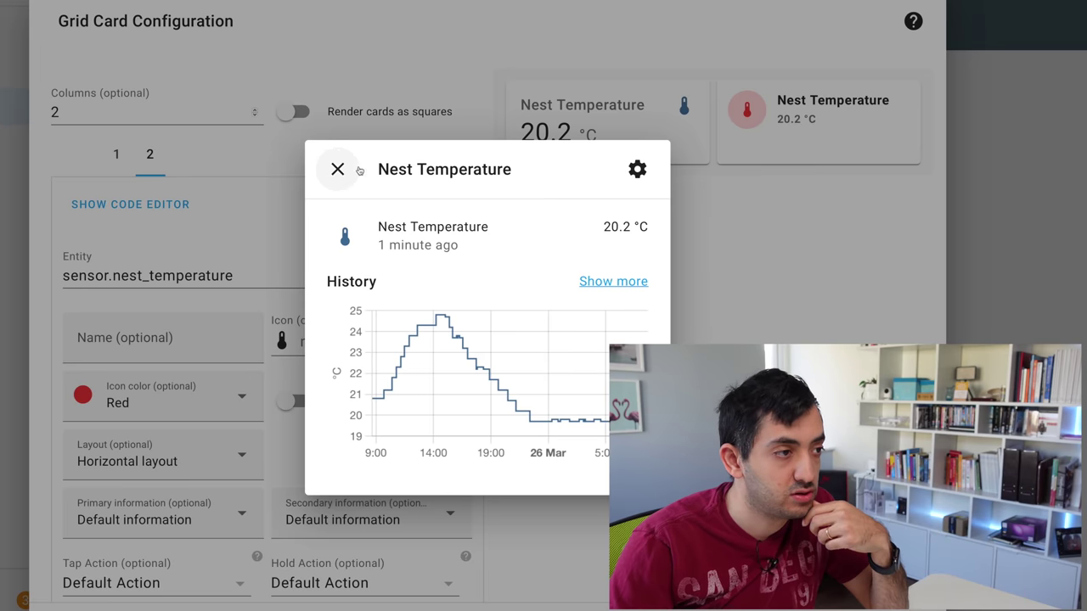
click(338, 169)
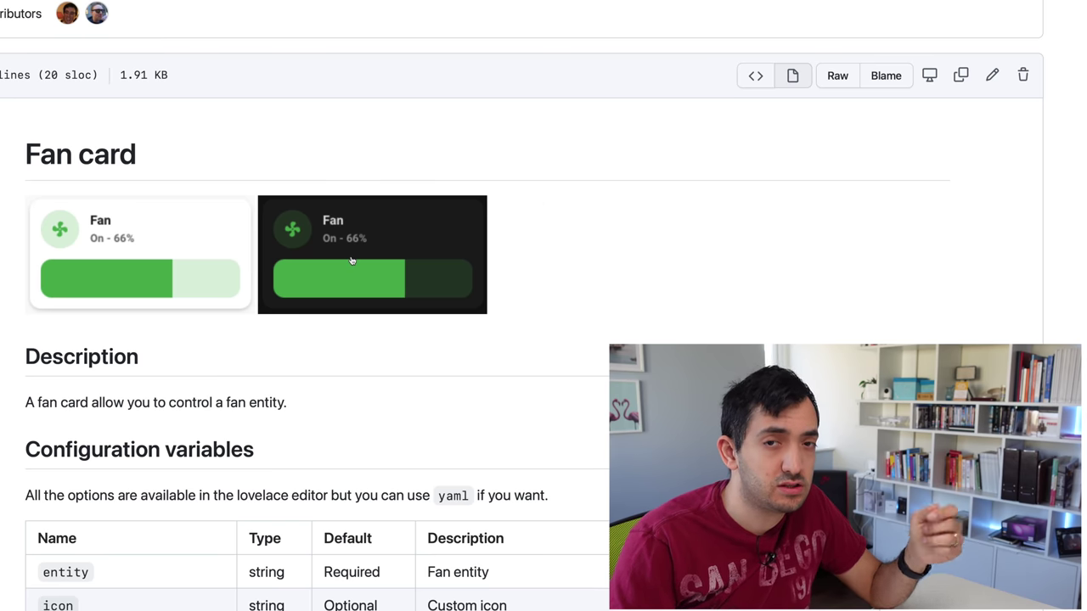
- Scroll the Fan card README down to the Configuration variables table
scroll(352, 260, down, 5)
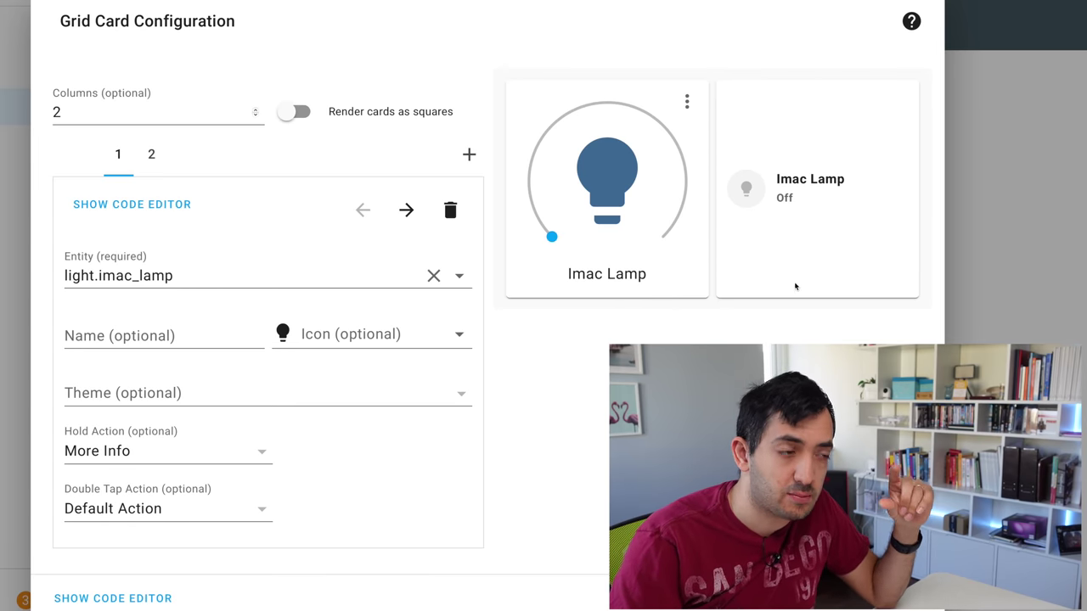
- Replace the first grid card with a new light card and turn the Imac Lamp on at 100%
click(450, 210)
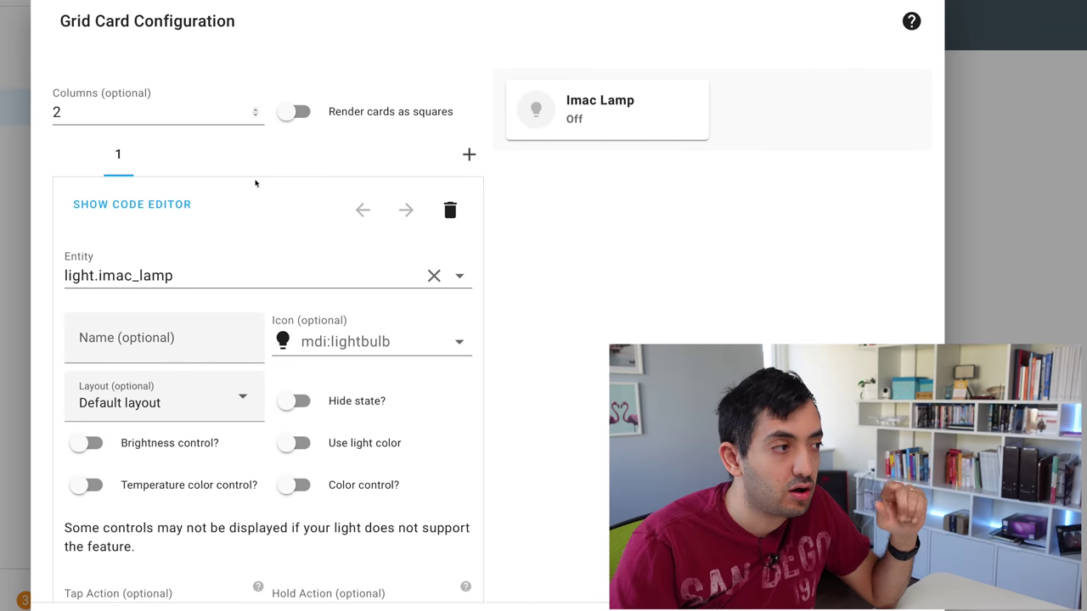
click(468, 155)
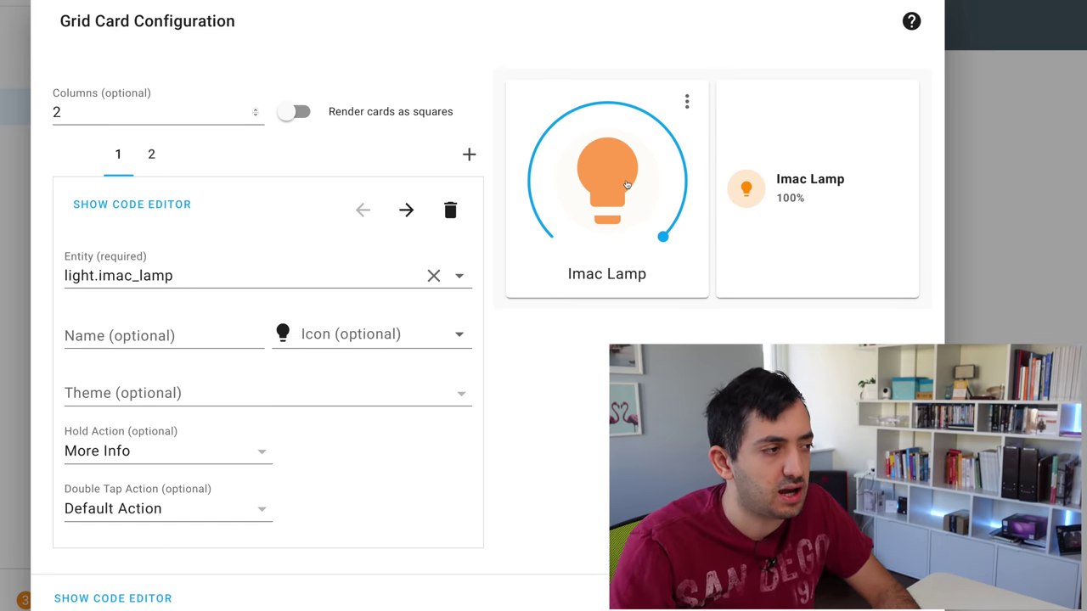
click(151, 154)
- Add brightness control to the Imac Lamp card and set brightness to 62%
scroll(262, 262, down, 2)
scroll(303, 311, up, 1)
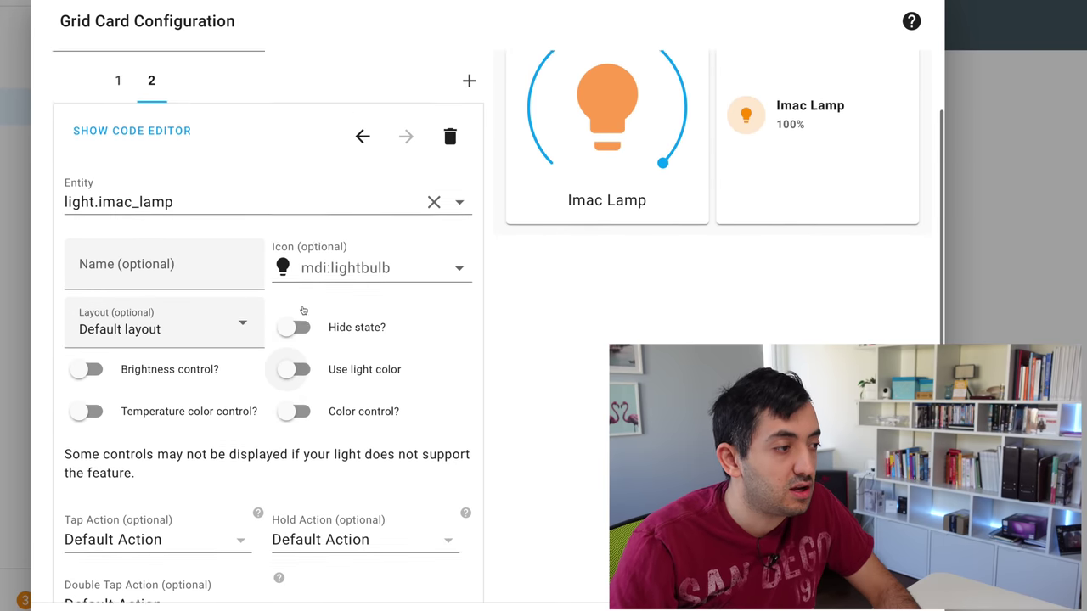
scroll(303, 310, up, 1)
click(87, 443)
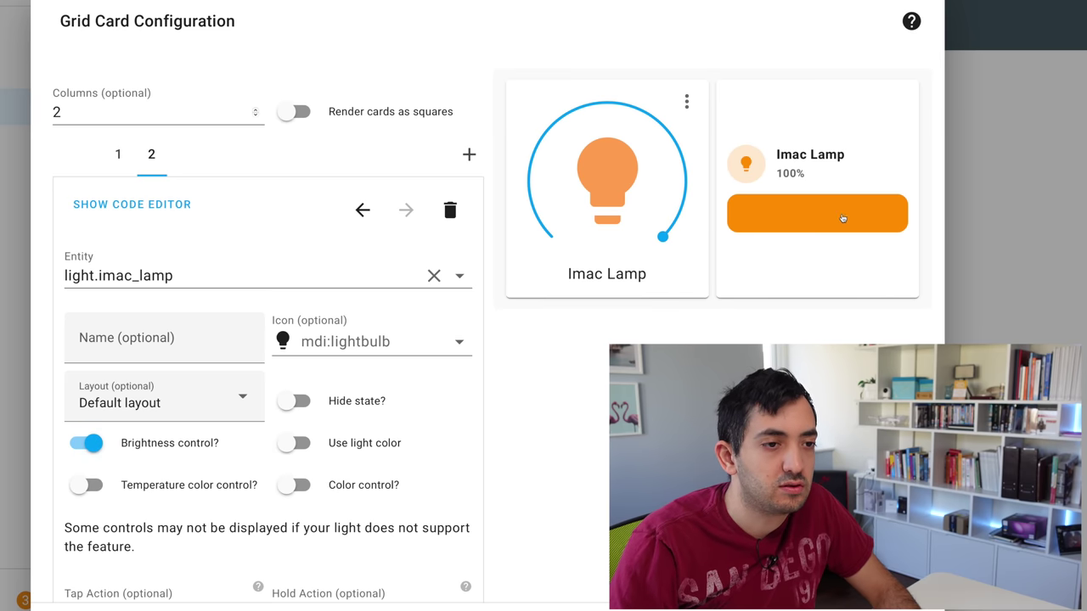
mouse_move(829, 220)
mouse_down()
mouse_move(799, 219)
mouse_move(839, 219)
mouse_up()
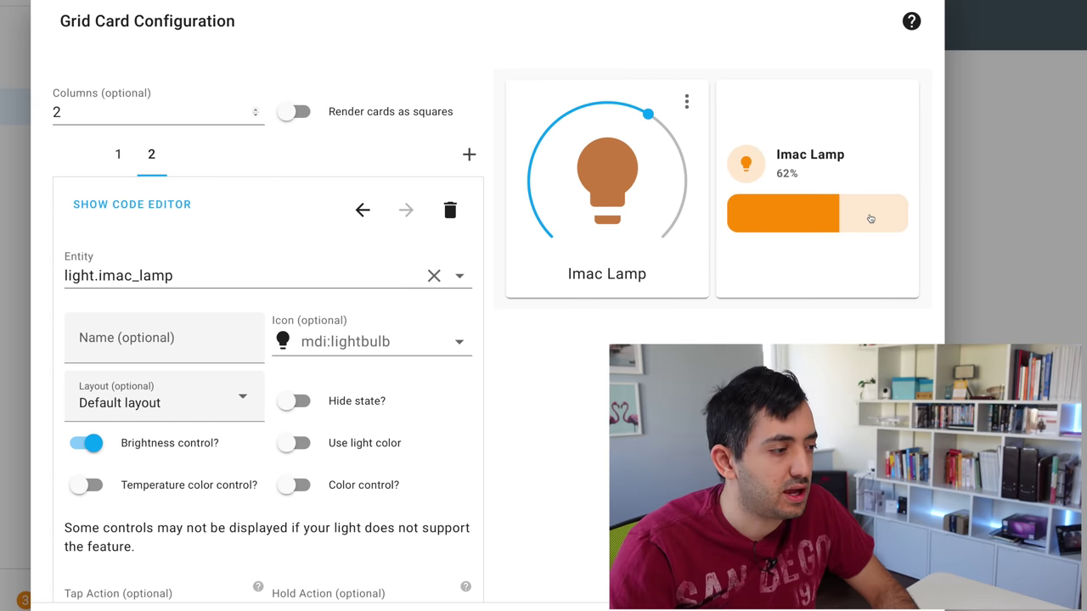
- Hide the lamp card's state, add a colour control, and set the lamp colour to cyan
click(299, 402)
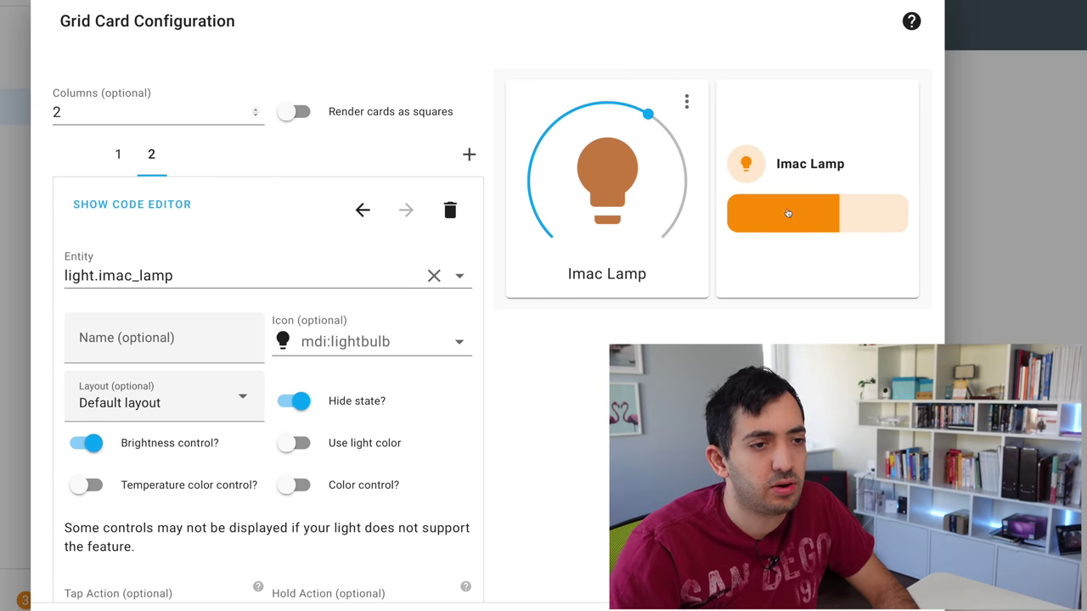
click(294, 443)
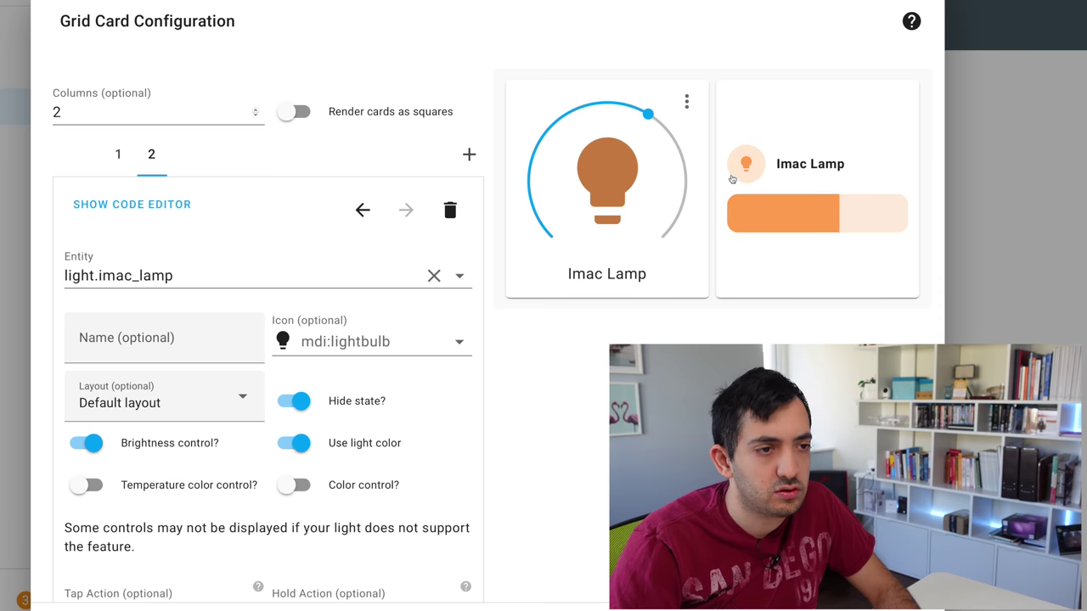
click(294, 443)
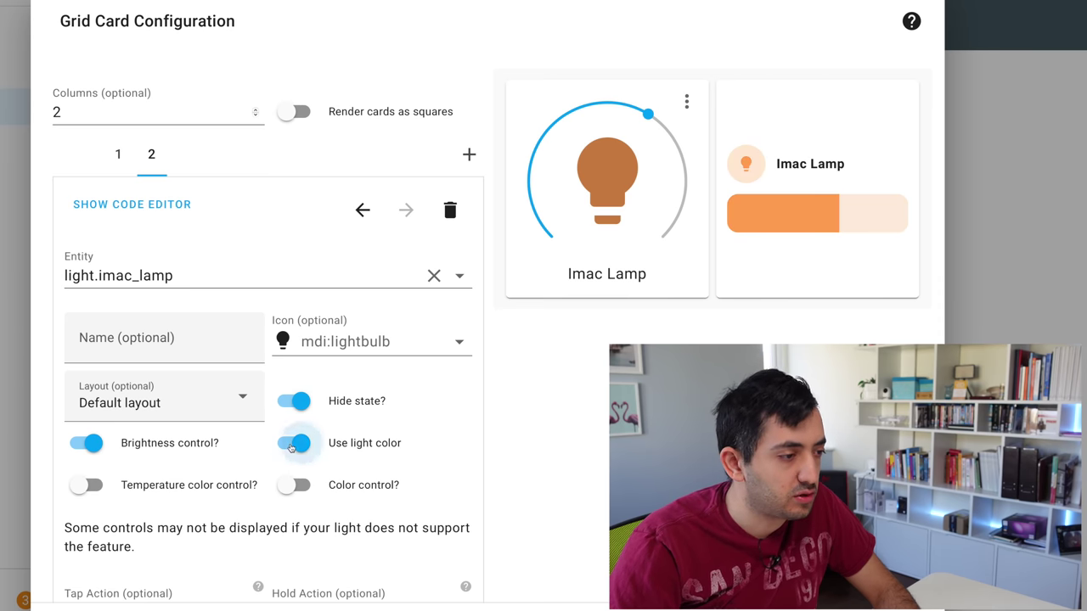
click(286, 486)
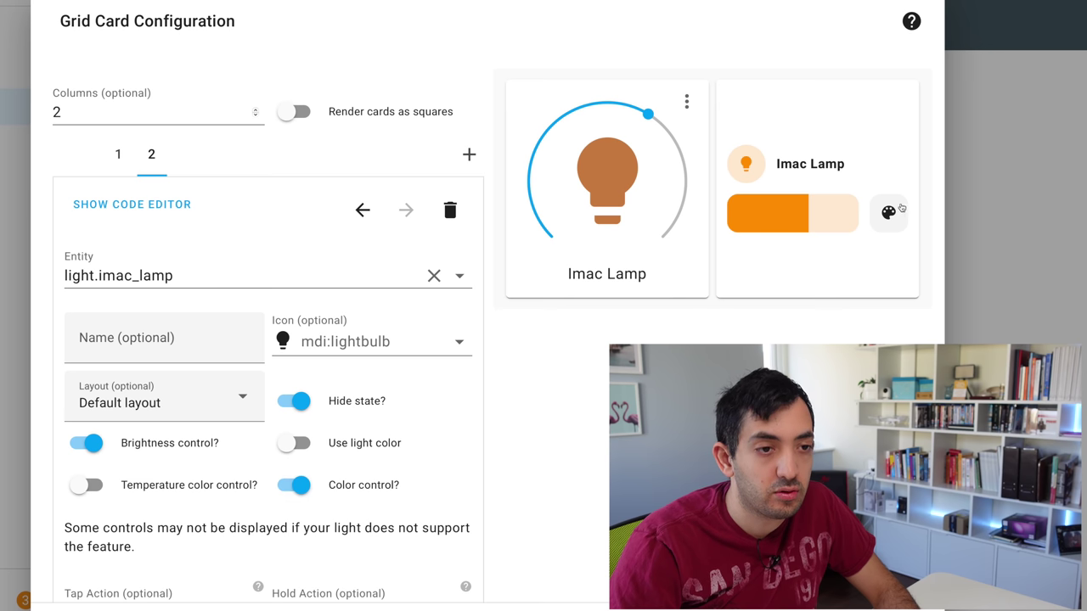
click(889, 214)
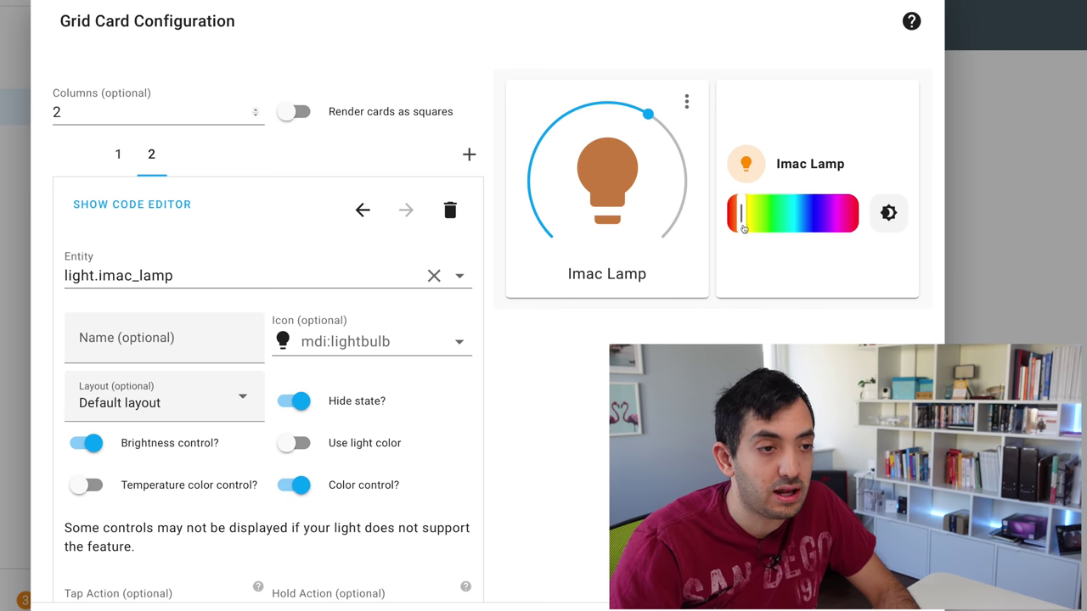
drag(745, 219, 797, 218)
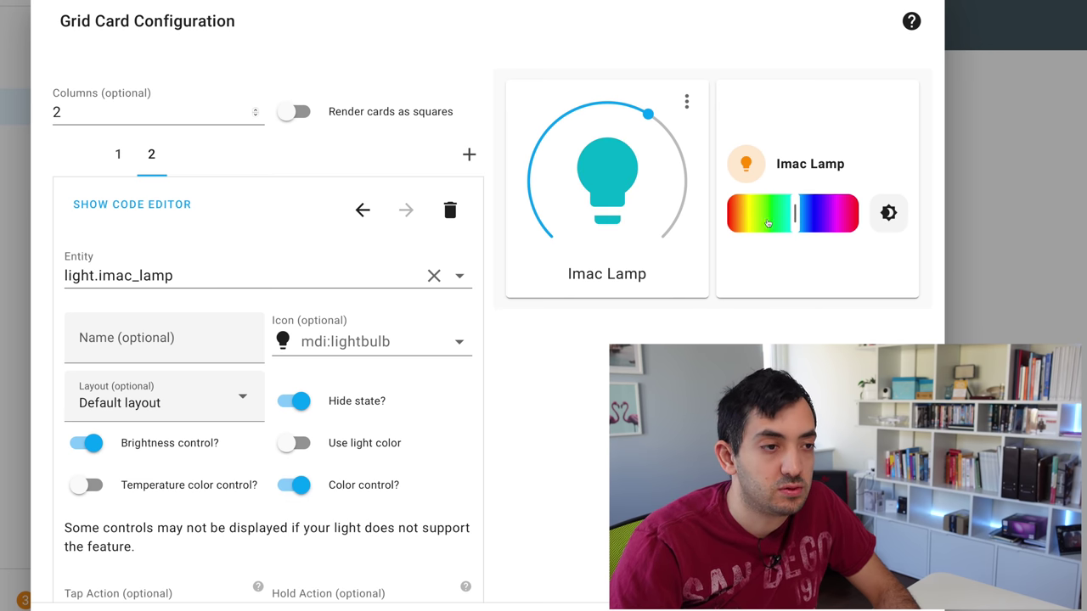
click(888, 214)
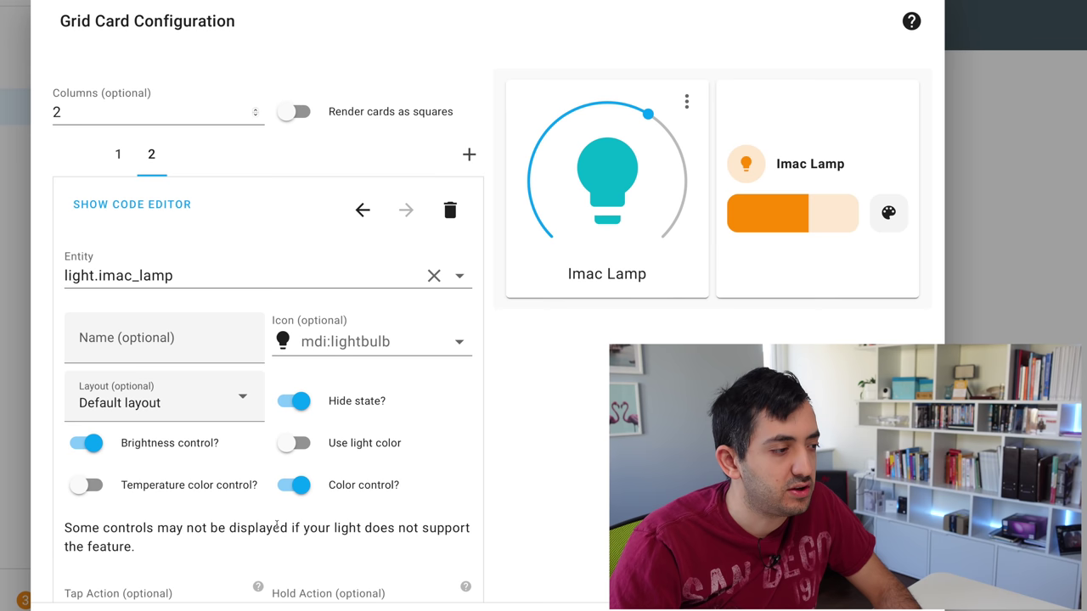
click(86, 488)
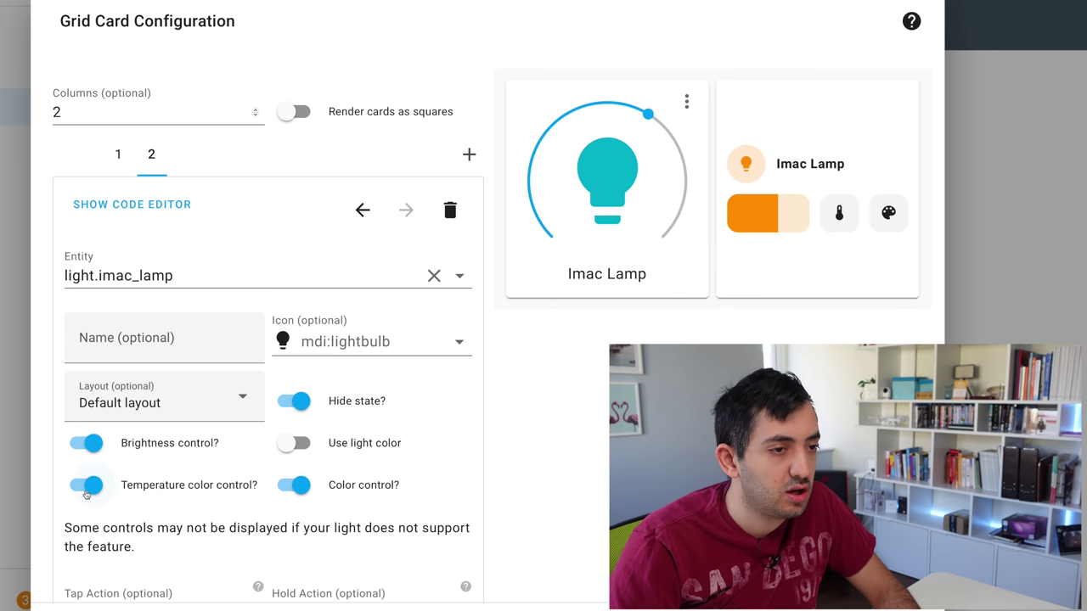
click(86, 487)
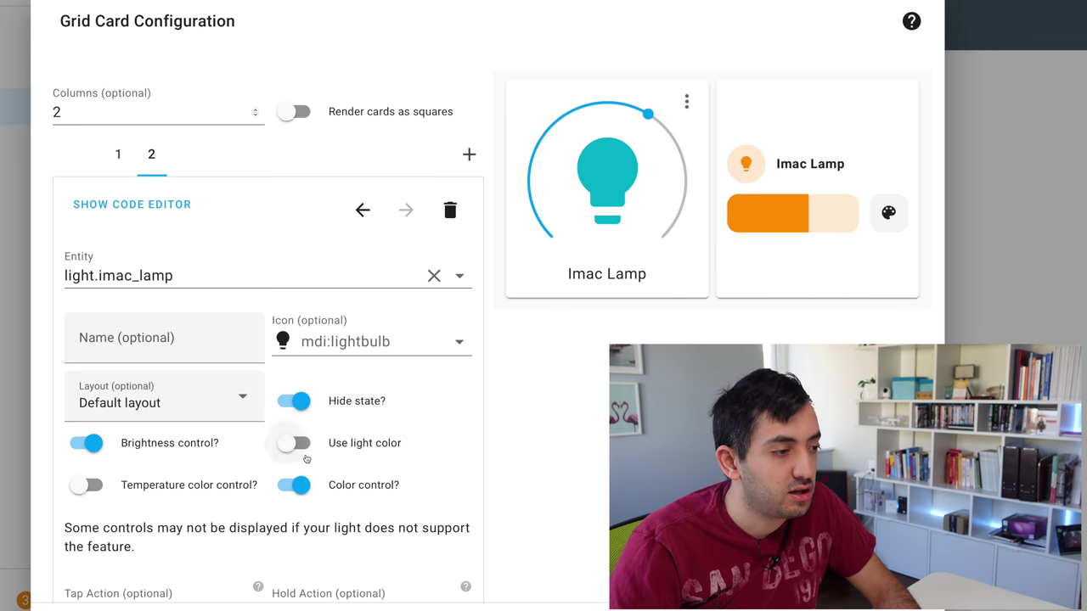
- Try vertical and horizontal layouts on the lamp card, keeping the default layout
scroll(406, 411, down, 3)
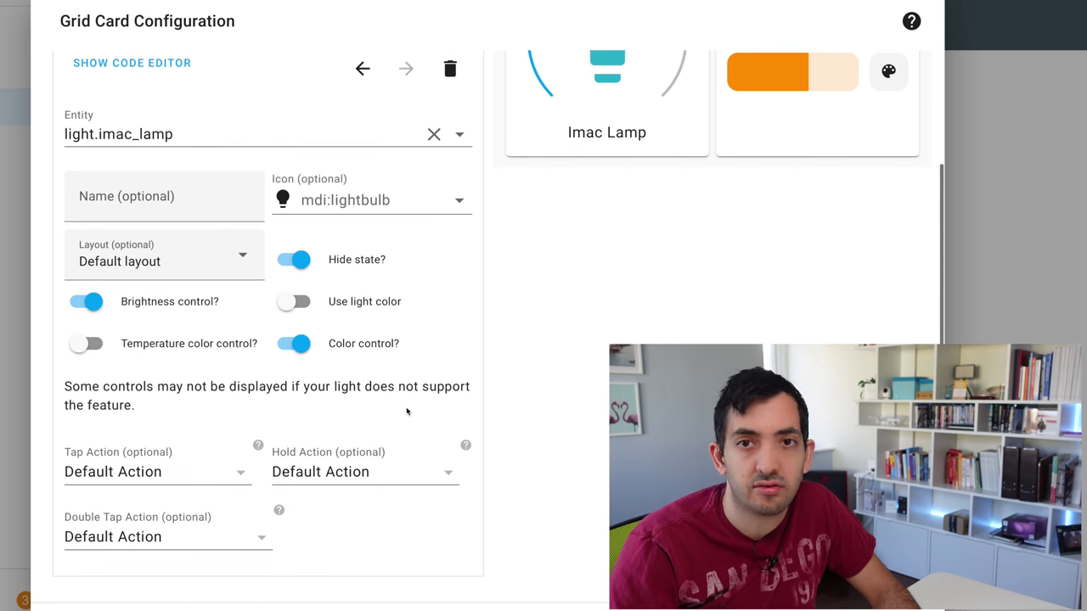
scroll(406, 412, up, 3)
click(143, 408)
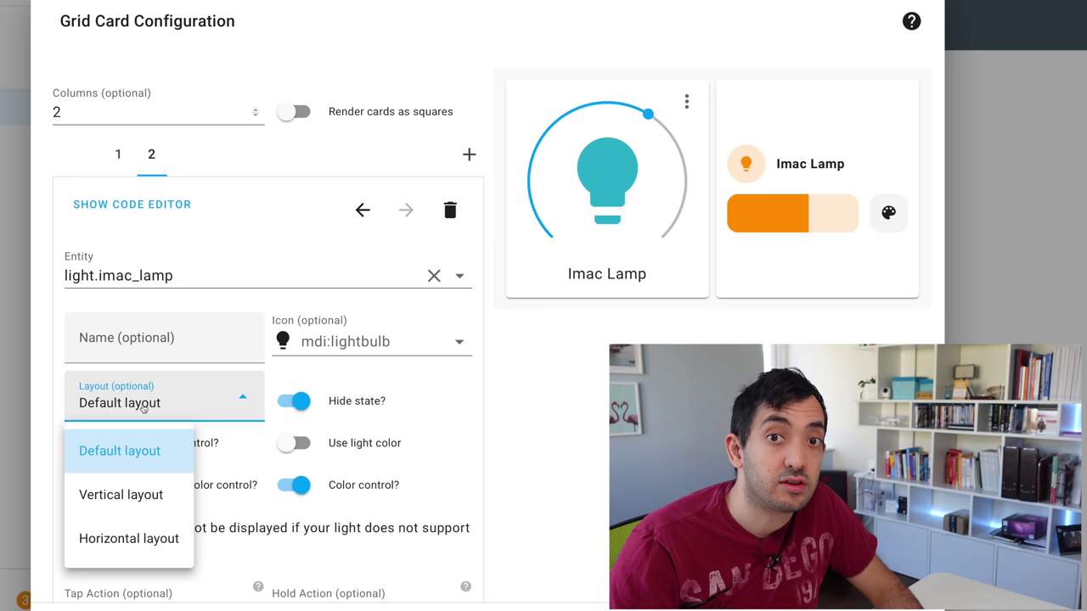
click(147, 496)
click(156, 421)
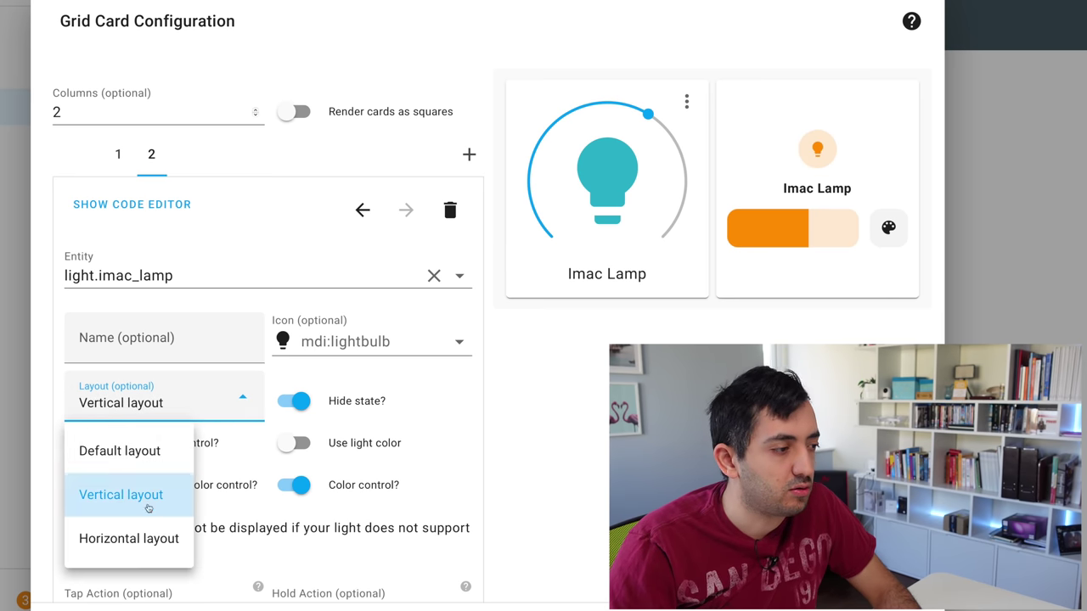
click(151, 536)
click(118, 421)
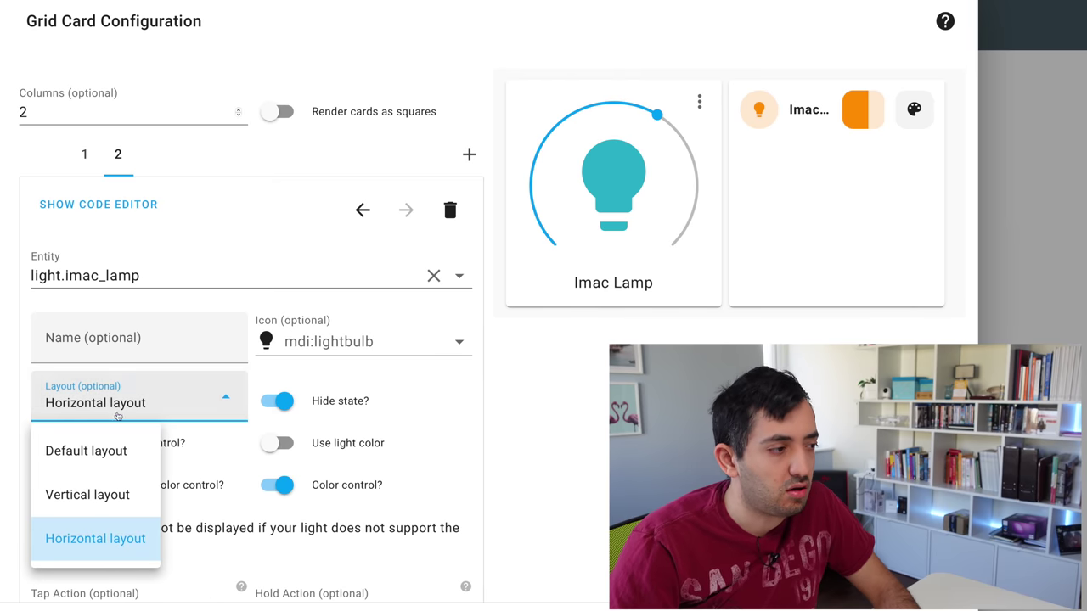
click(82, 448)
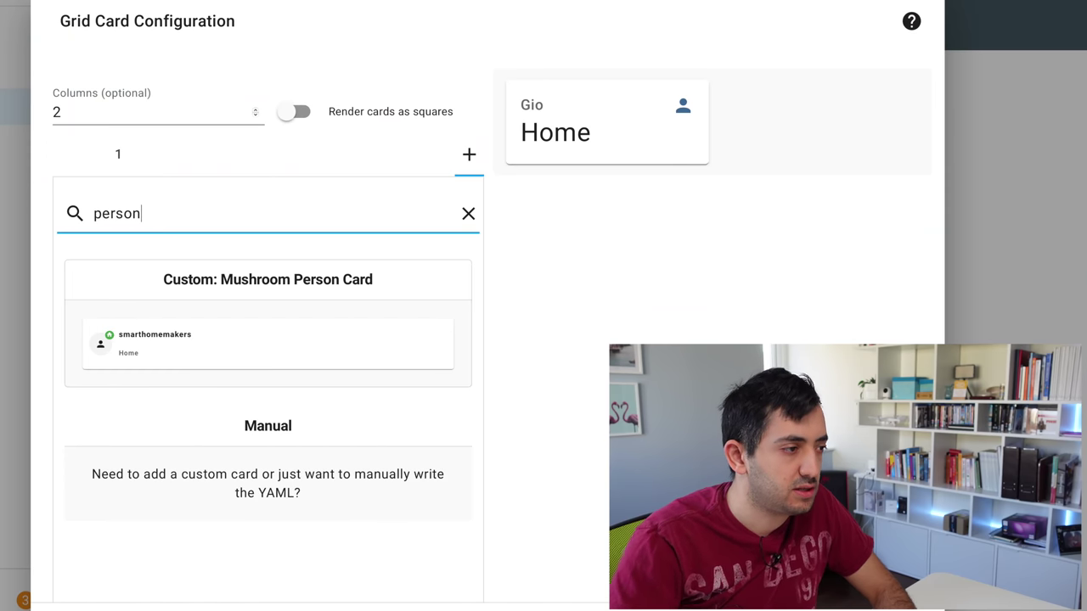
- Add a Mushroom Person Card for the person entity, showing its entity picture with the name hidden
click(223, 360)
click(149, 521)
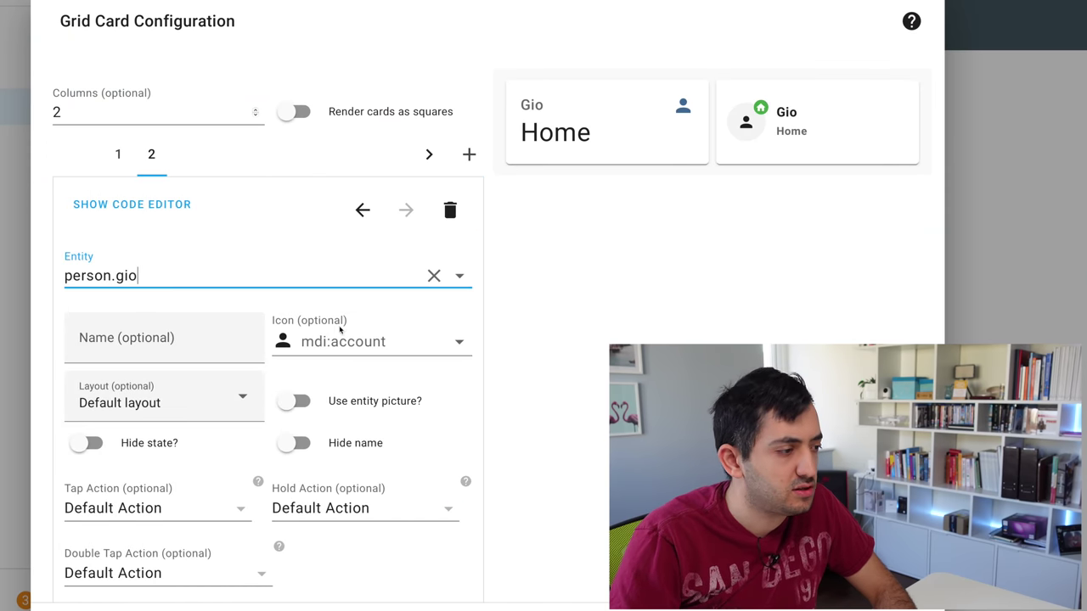
click(684, 168)
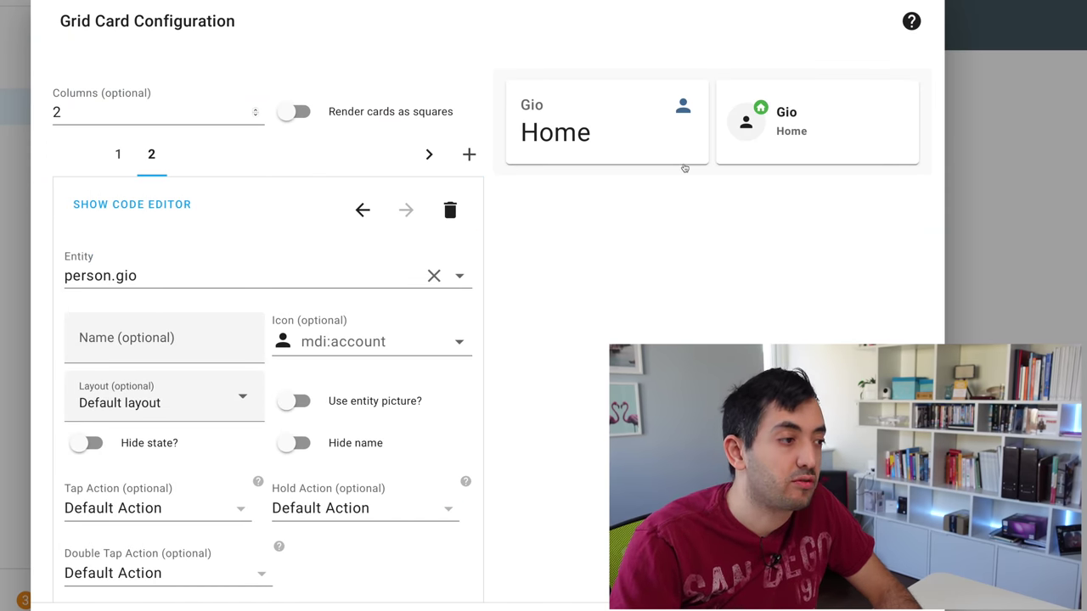
click(293, 402)
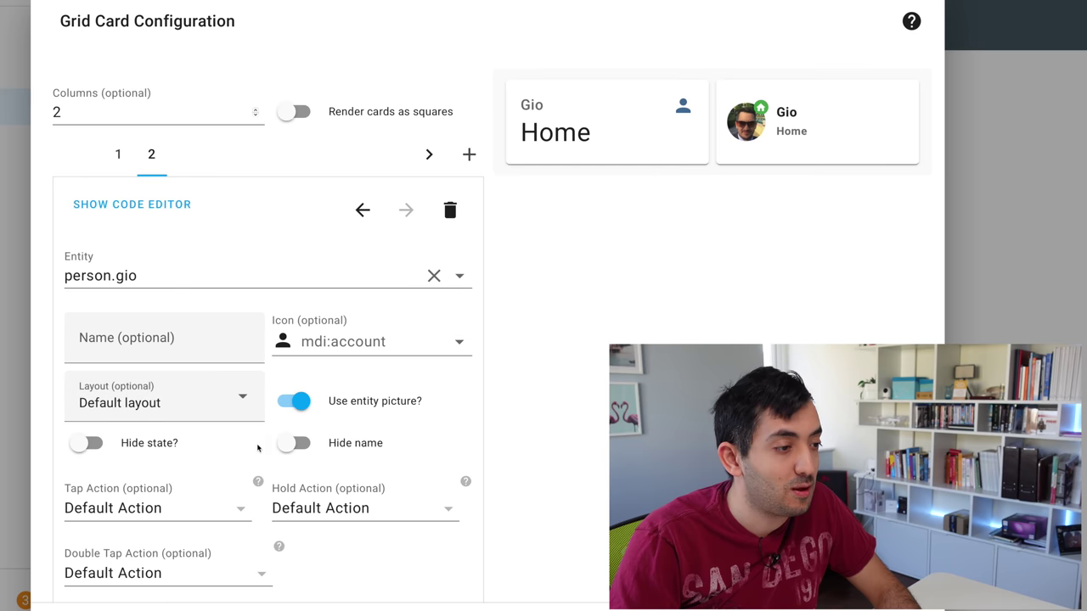
click(292, 443)
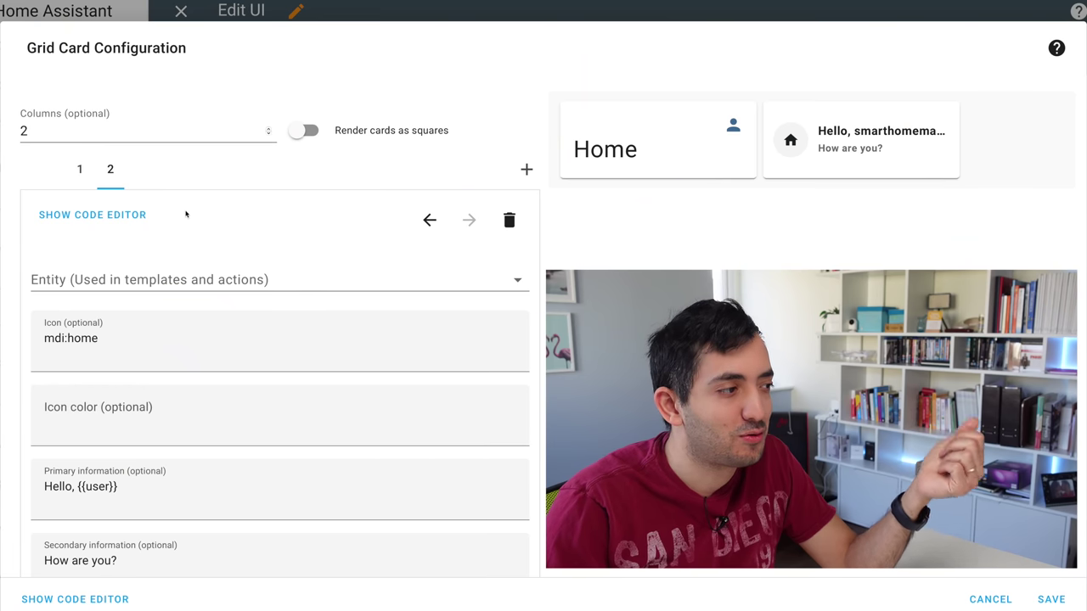
- Delete the Mushroom Person Card from the grid
scroll(210, 355, down, 3)
scroll(210, 355, down, 2)
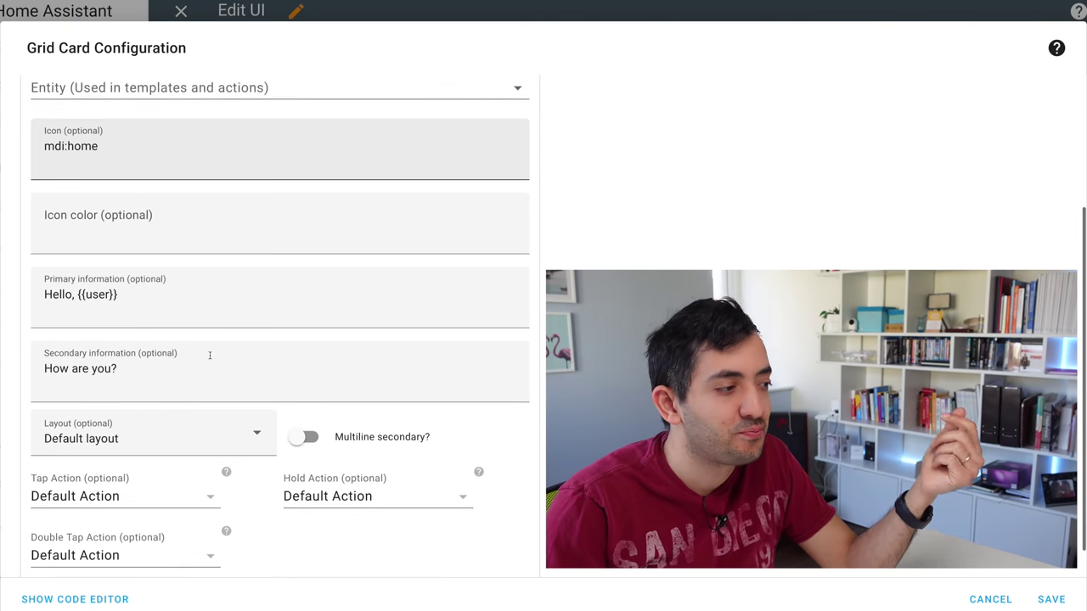
scroll(210, 356, up, 5)
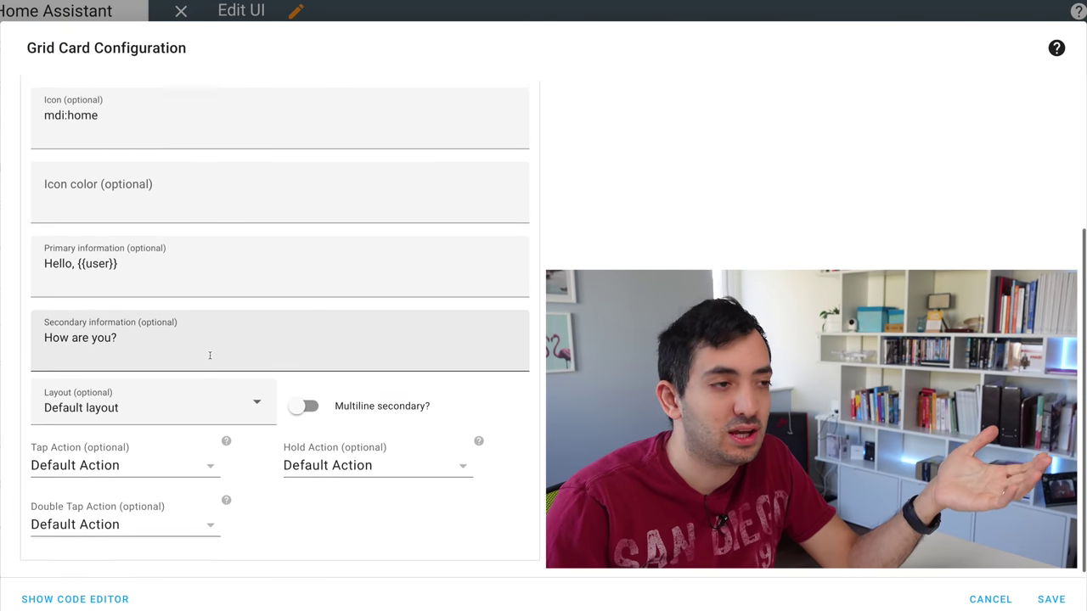
click(83, 173)
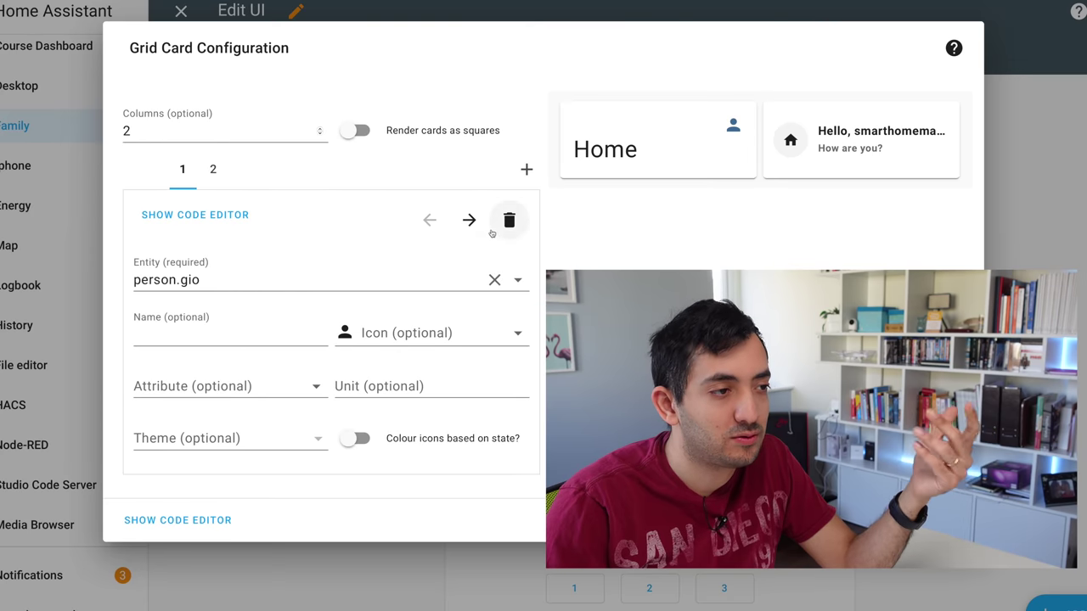
click(490, 231)
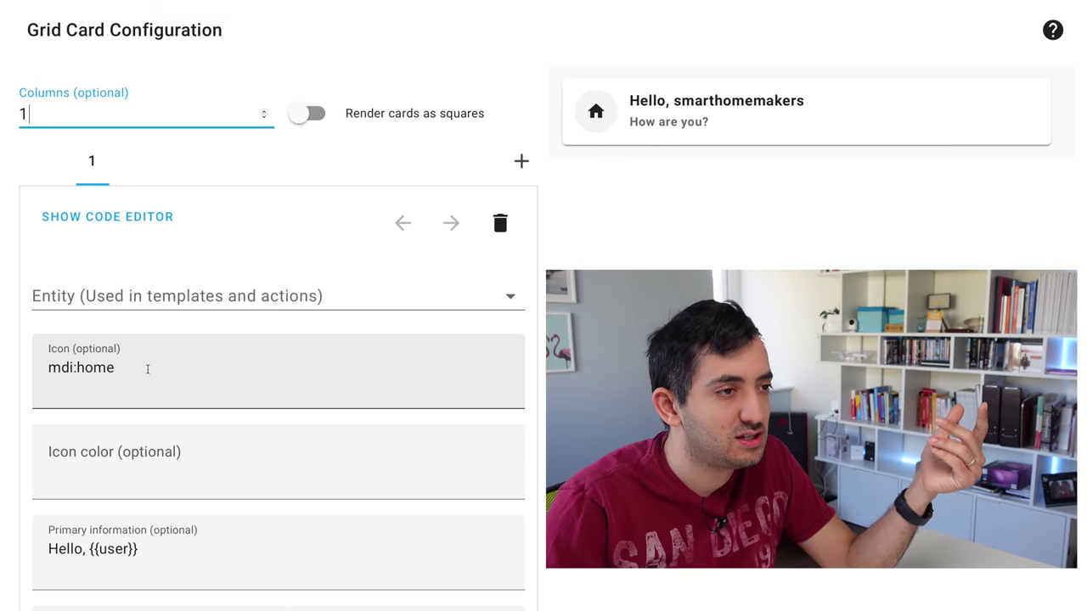
- Edit the template card's mdi:home icon, greeting template and secondary information text
double_click(120, 367)
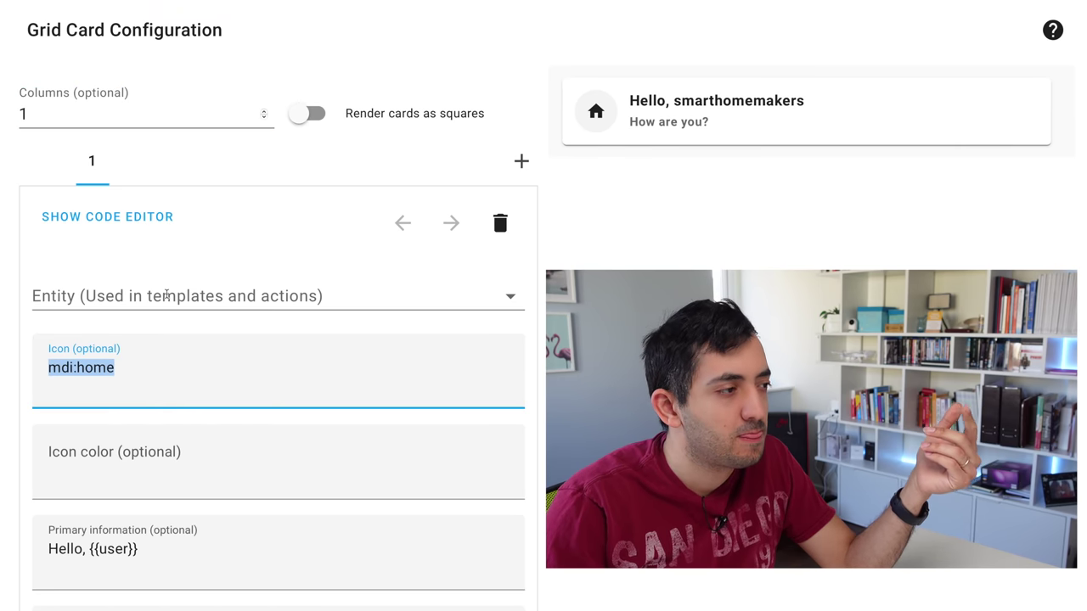
scroll(153, 295, down, 2)
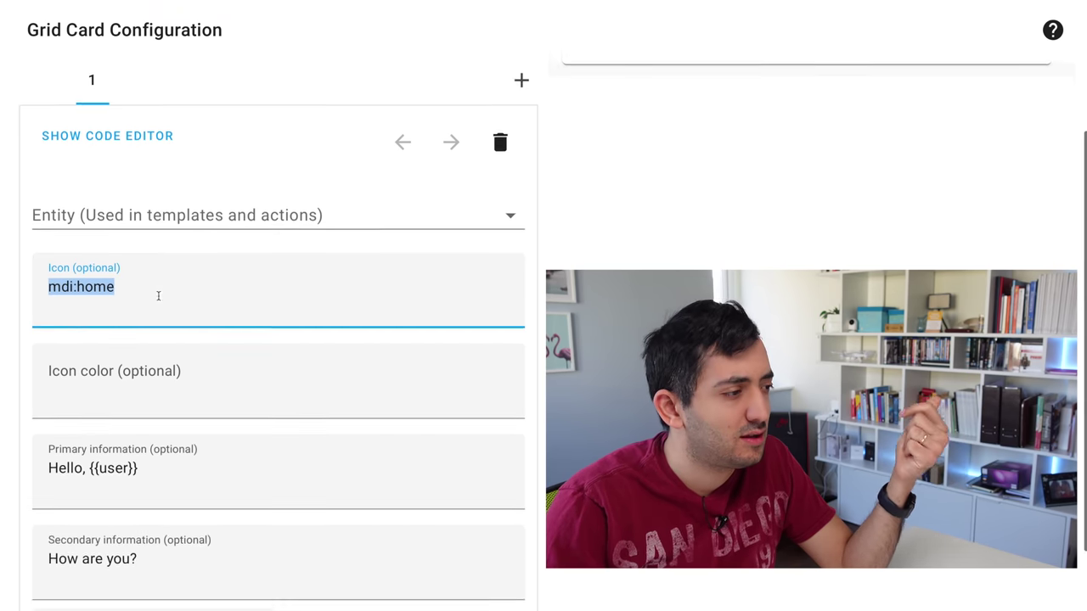
click(172, 387)
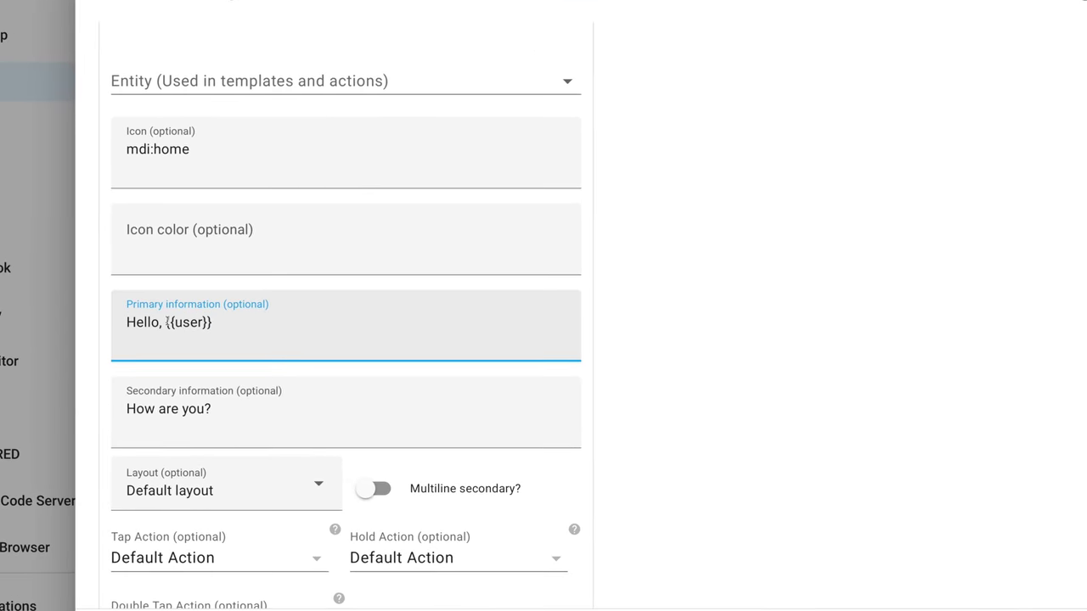
drag(89, 377, 96, 377)
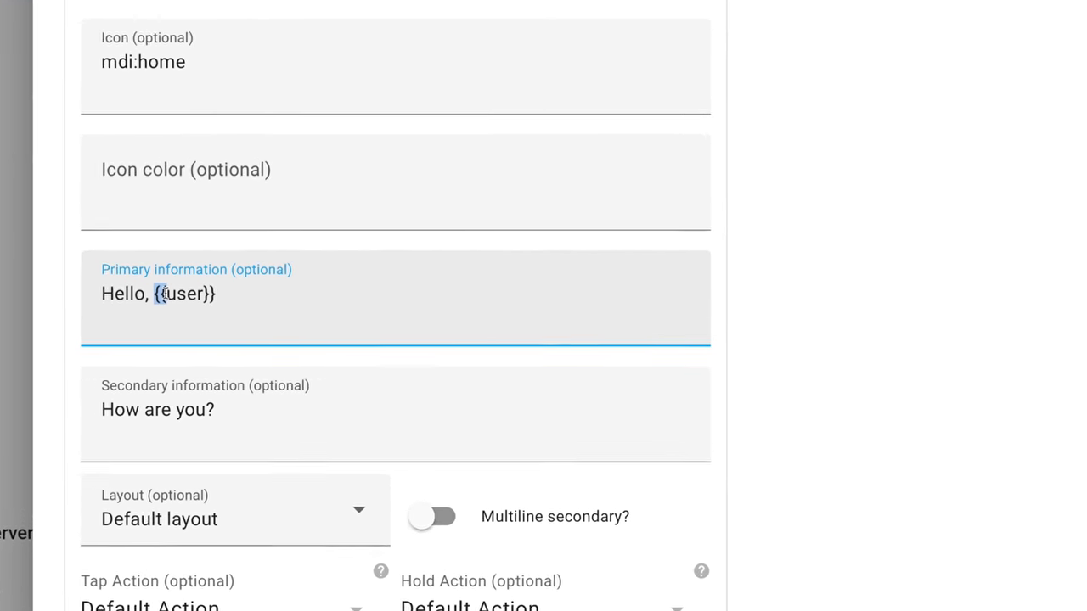
click(614, 413)
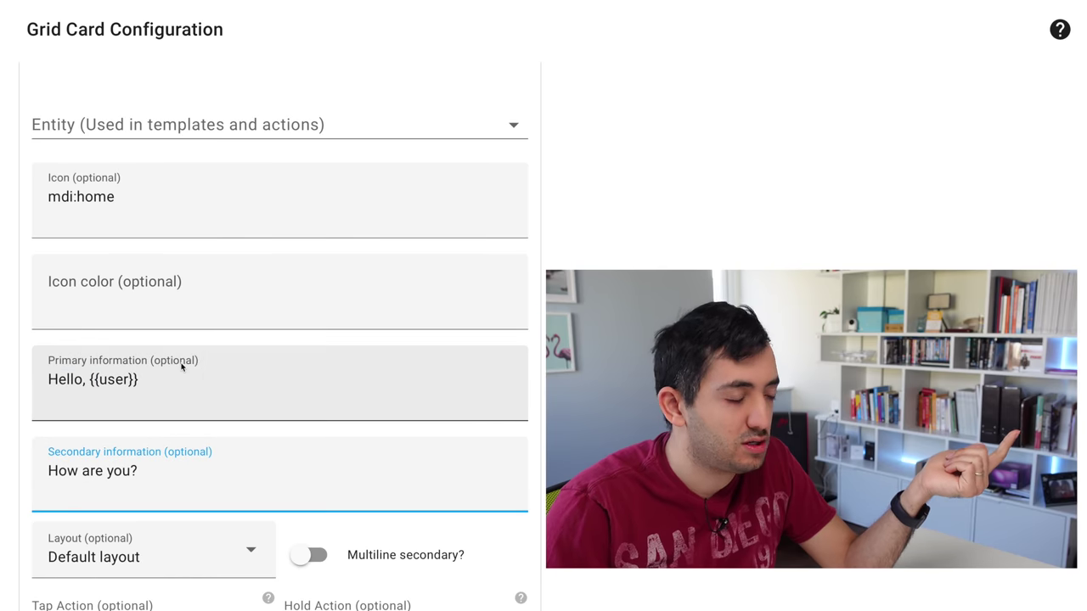
scroll(181, 366, down, 1)
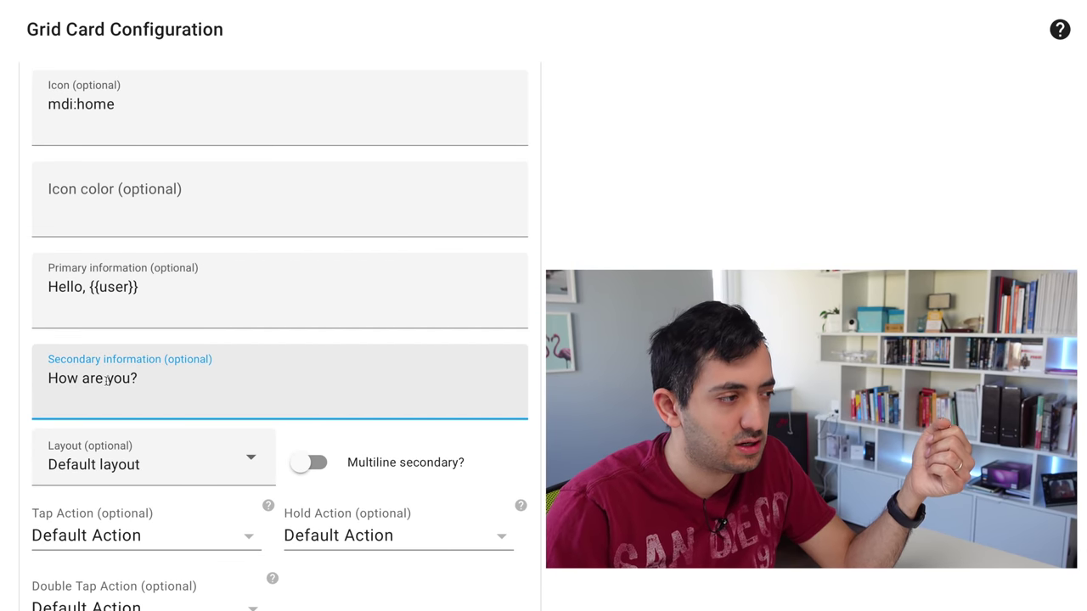
scroll(170, 376, up, 3)
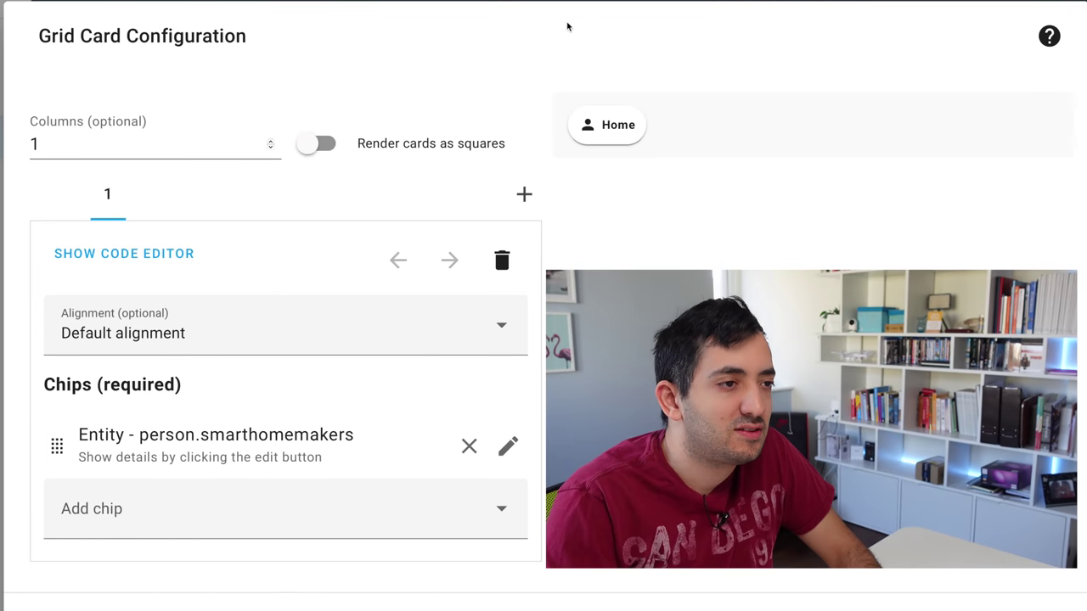
- Set the chips card alignment to Center after trying Start and End
click(208, 338)
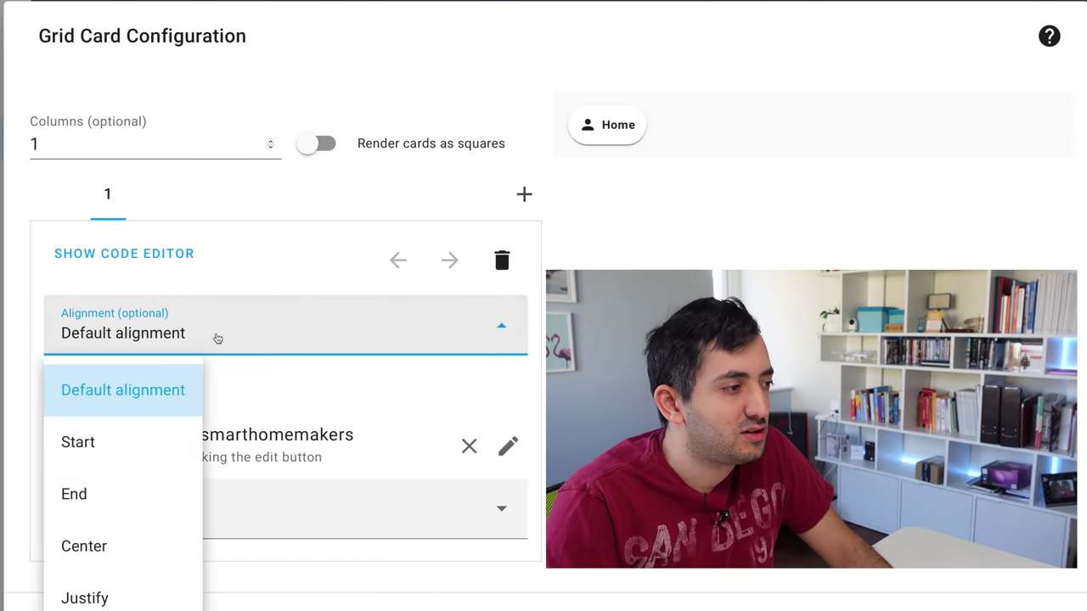
click(123, 449)
click(141, 344)
click(133, 508)
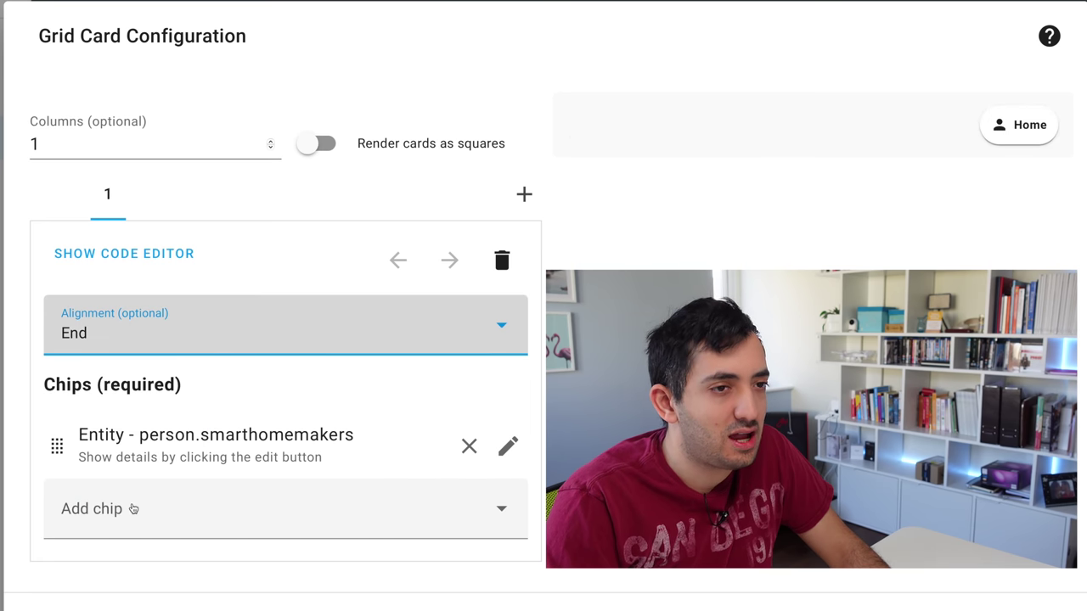
click(191, 338)
click(150, 341)
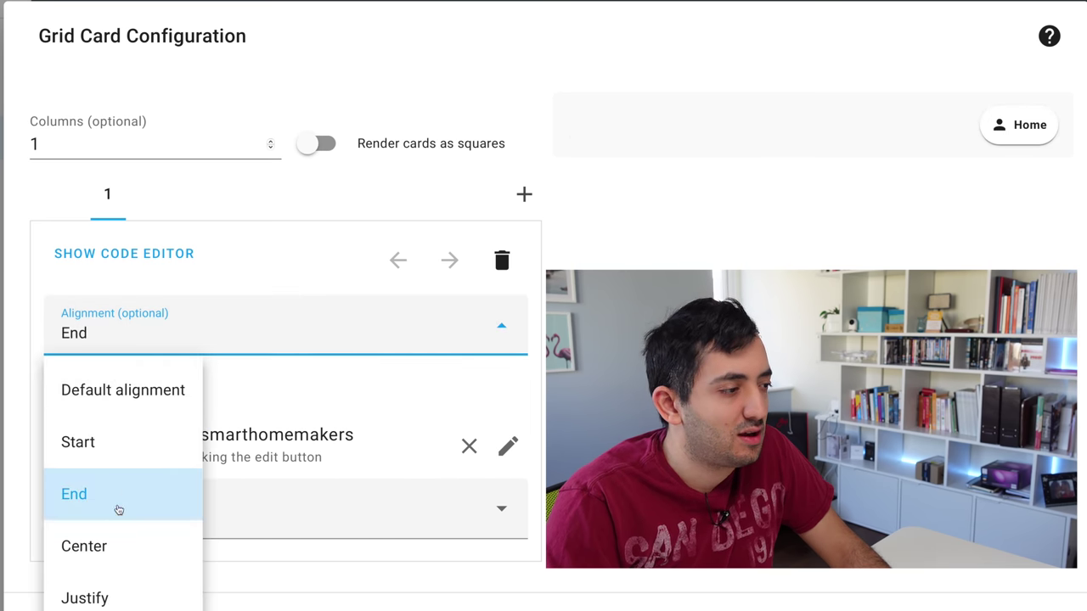
- Add a Light chip for light.tablet_backlight, a Back chip and a Template chip
click(110, 546)
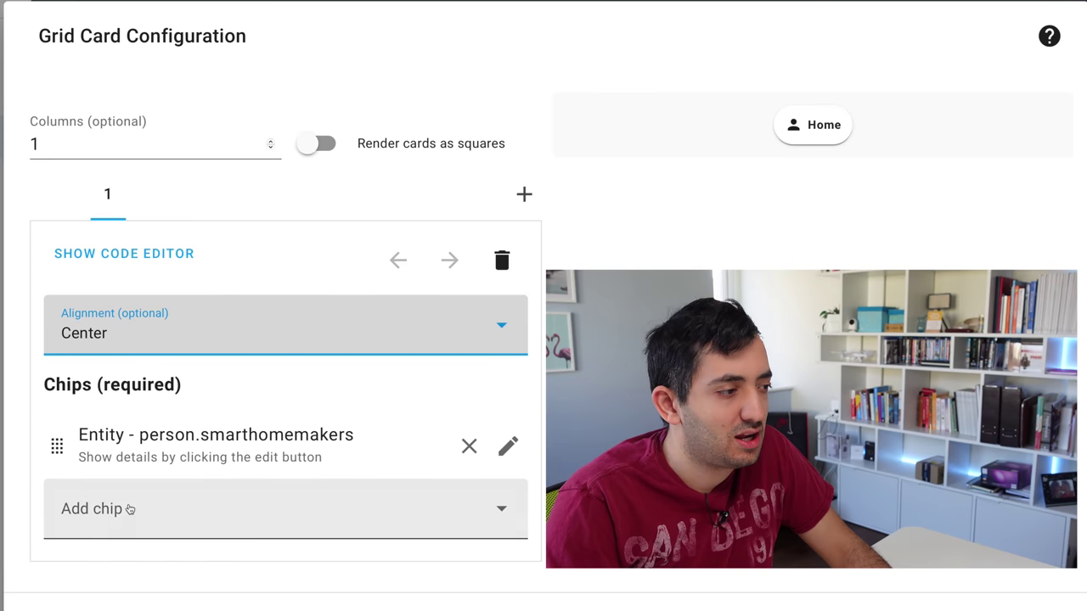
click(129, 509)
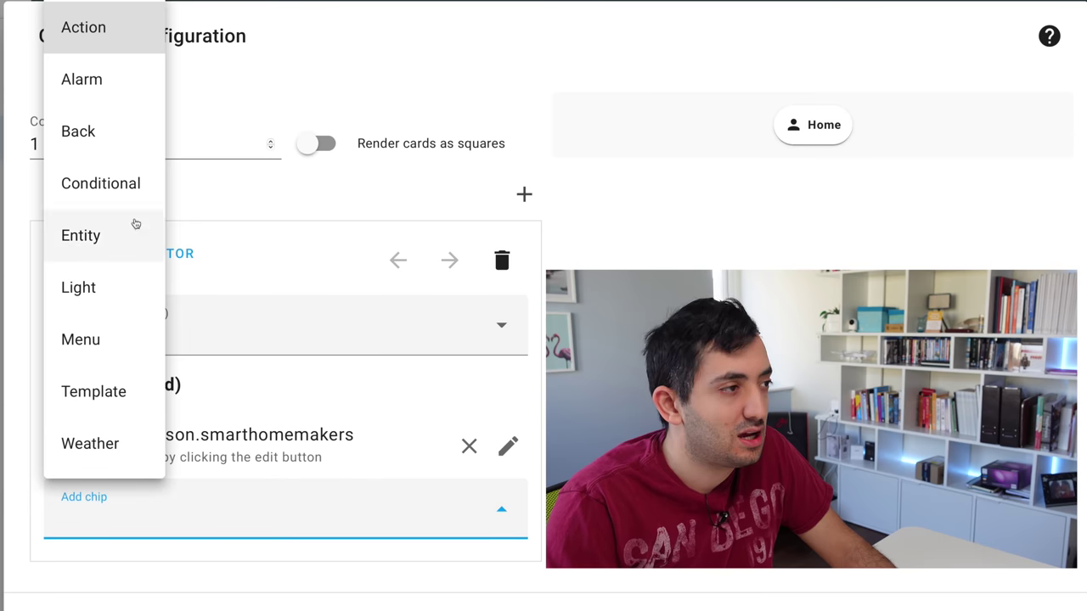
click(85, 288)
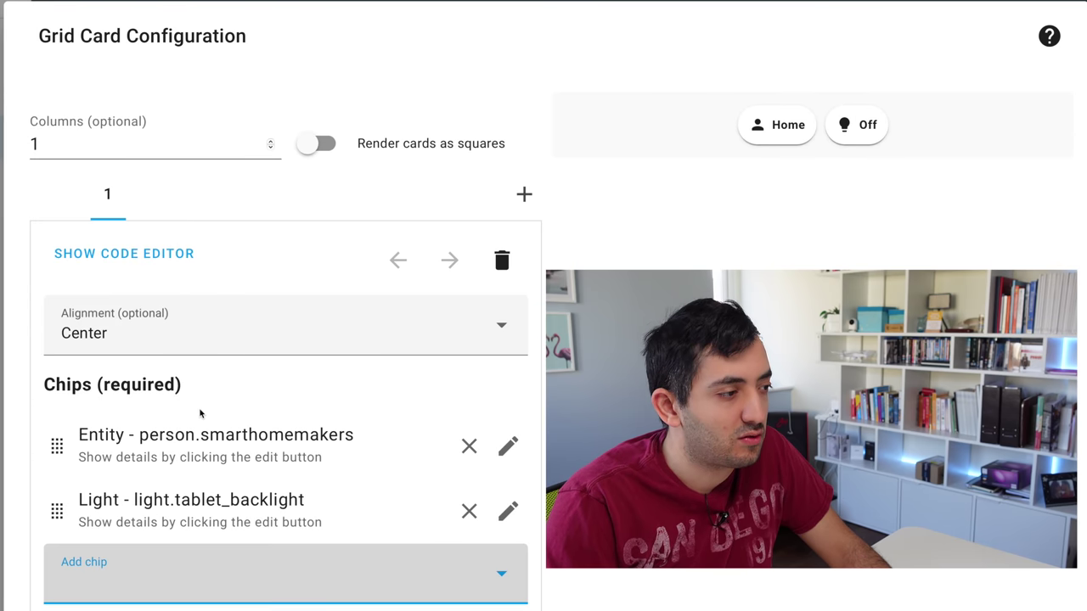
click(145, 559)
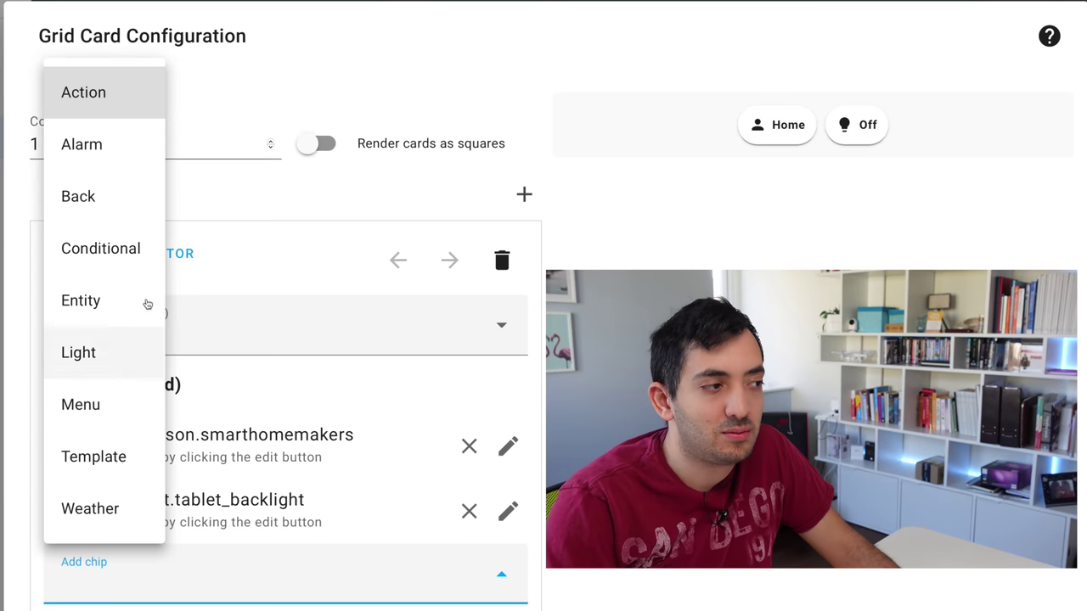
click(111, 200)
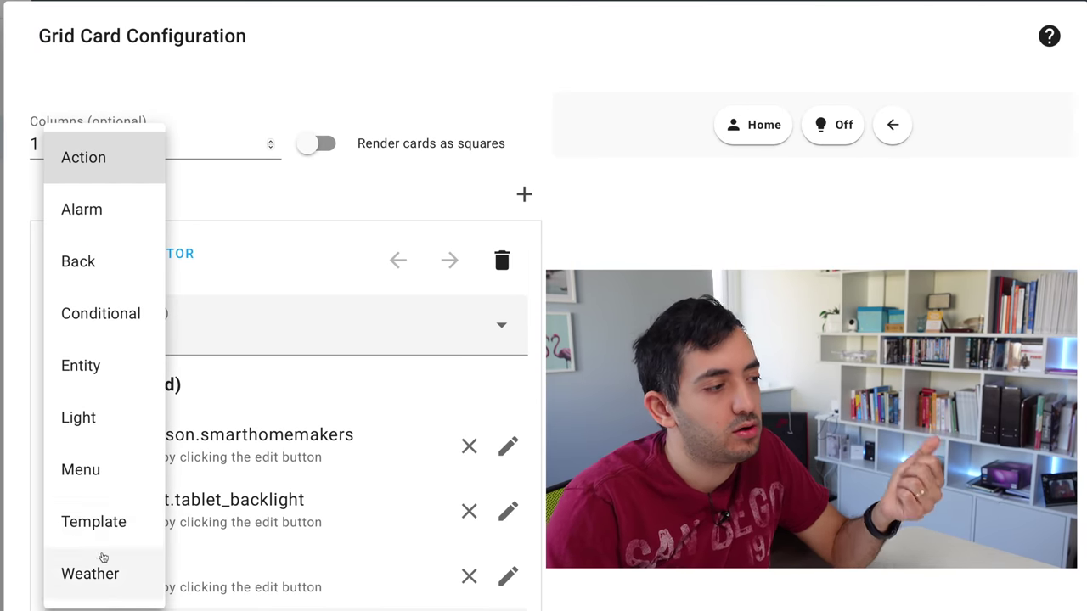
click(112, 525)
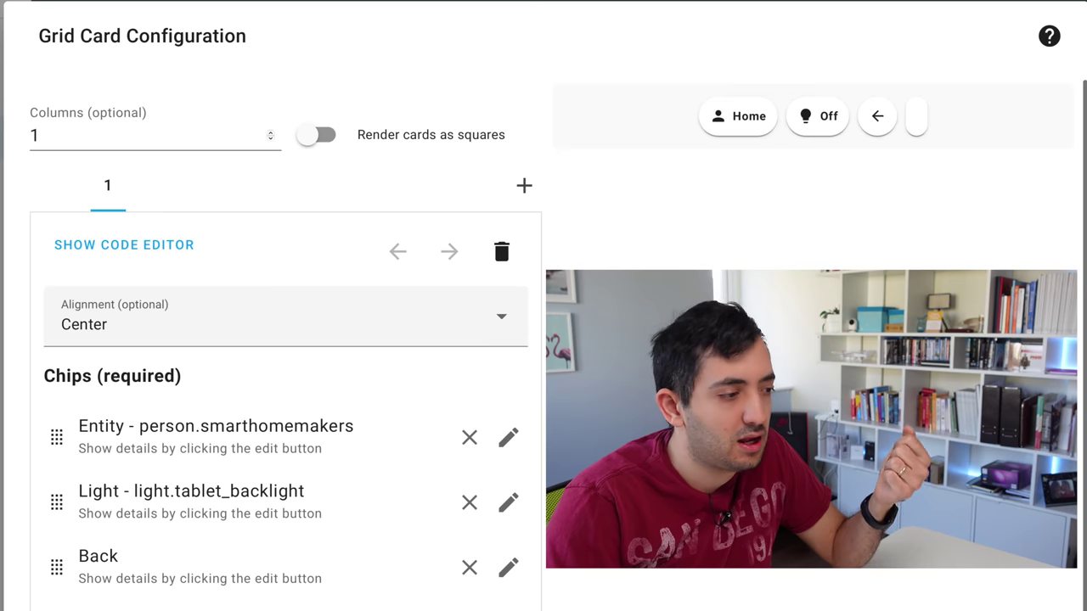
click(316, 603)
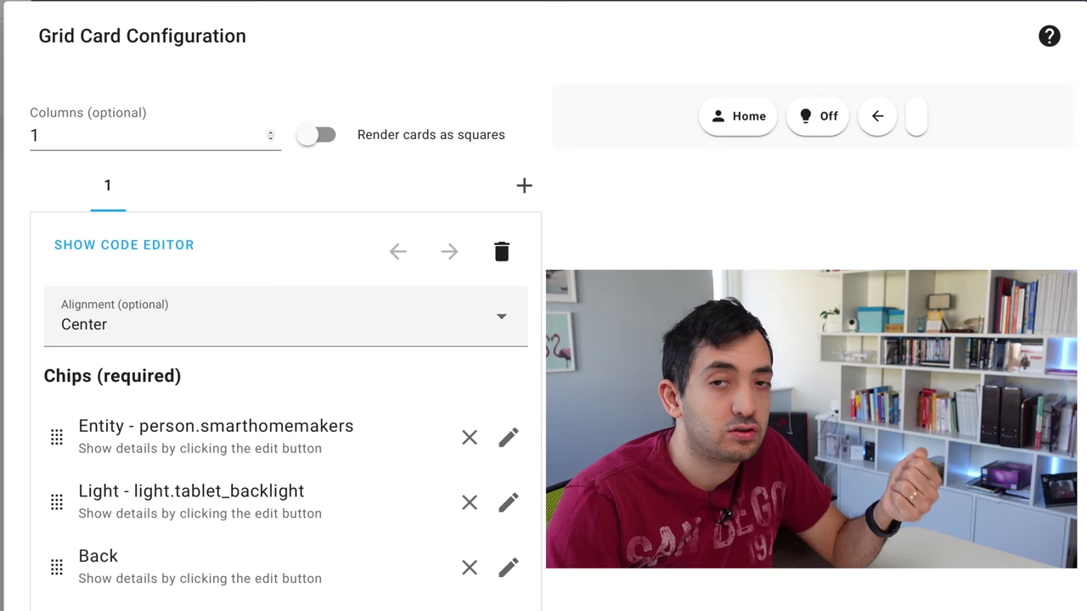
- Inspect the Back chip's settings, its icon picker and its YAML code editor
click(508, 568)
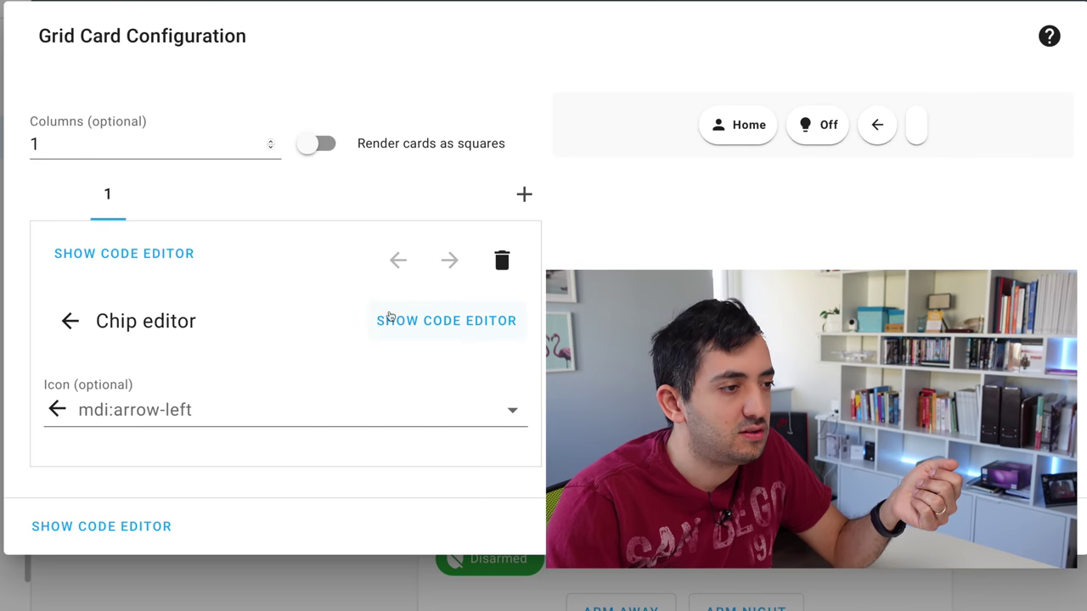
click(172, 398)
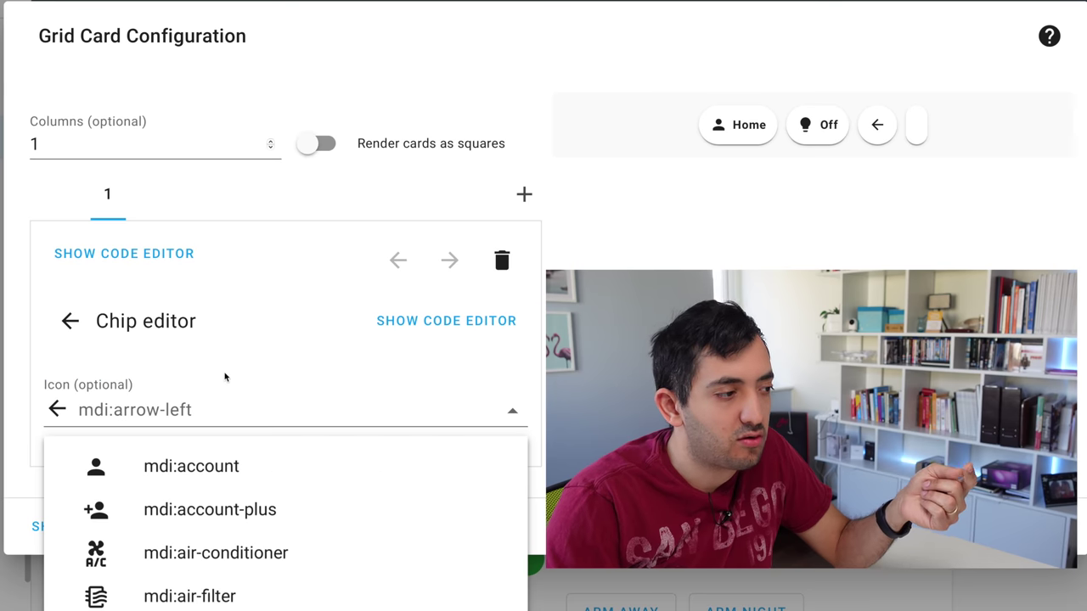
click(413, 321)
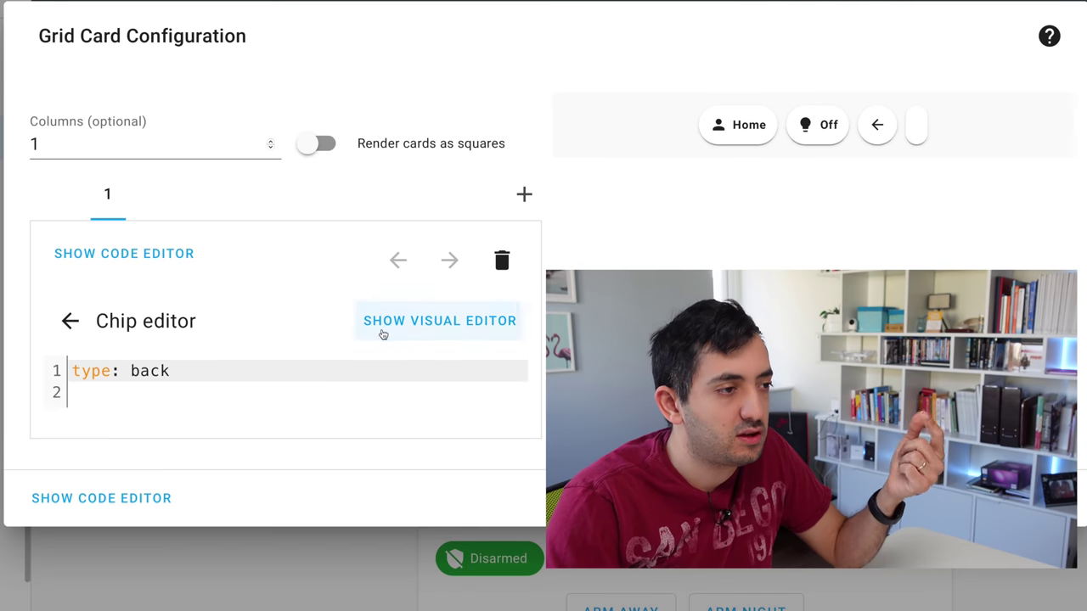
click(70, 323)
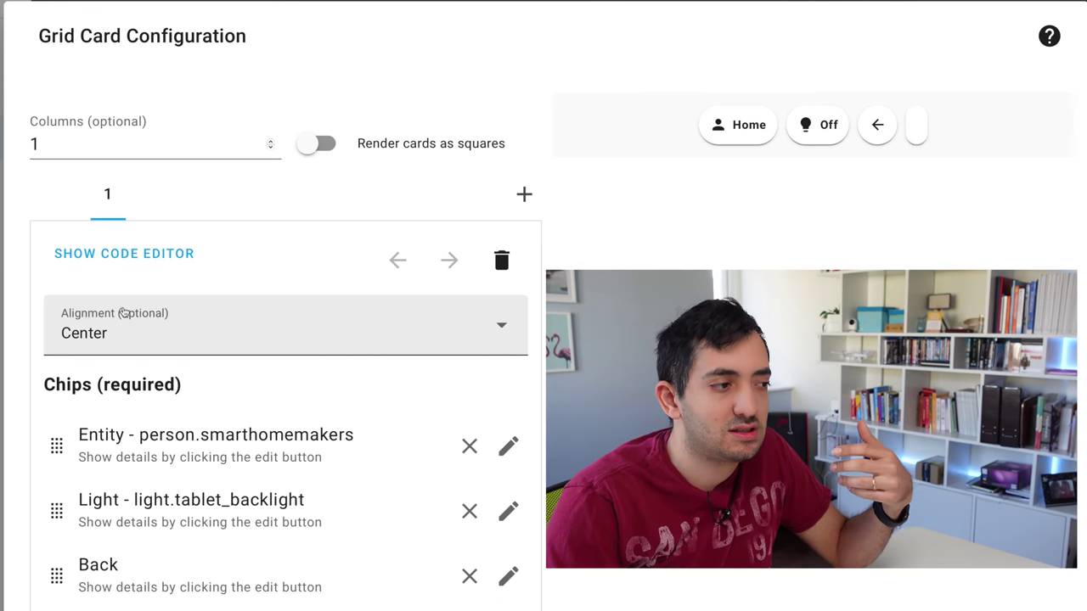
- Open the new Menu chip's editor and browse icons for its mdi:menu icon
scroll(107, 476, down, 1)
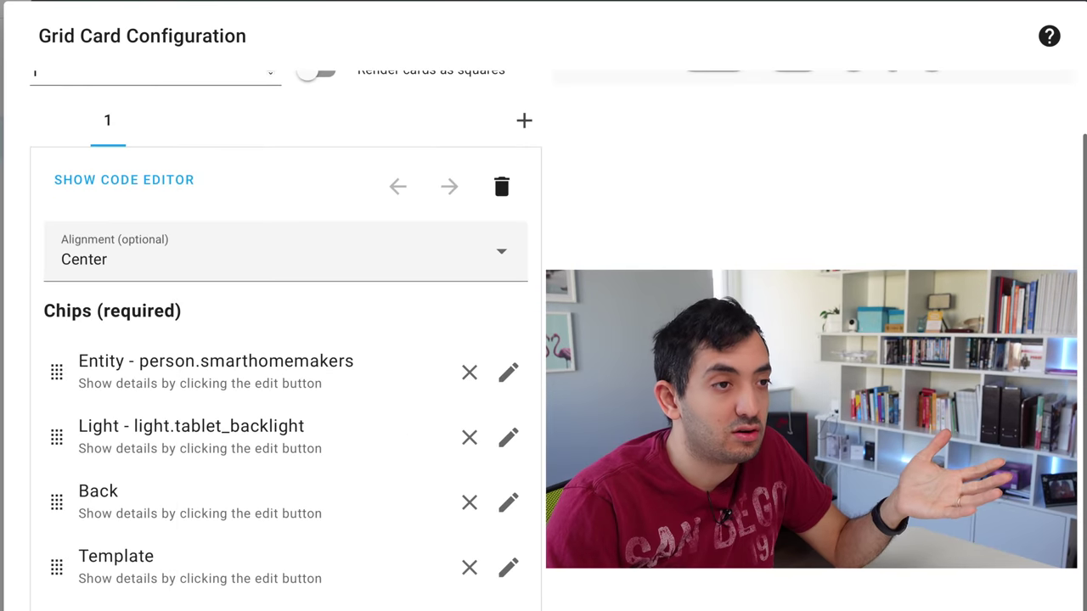
scroll(285, 357, up, 1)
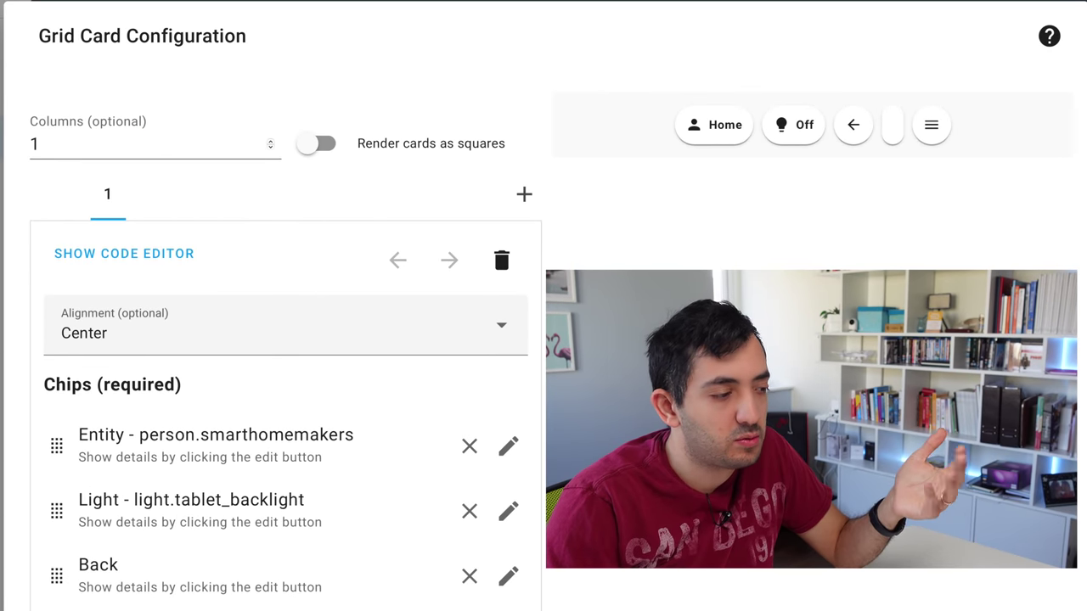
scroll(510, 510, down, 2)
click(515, 579)
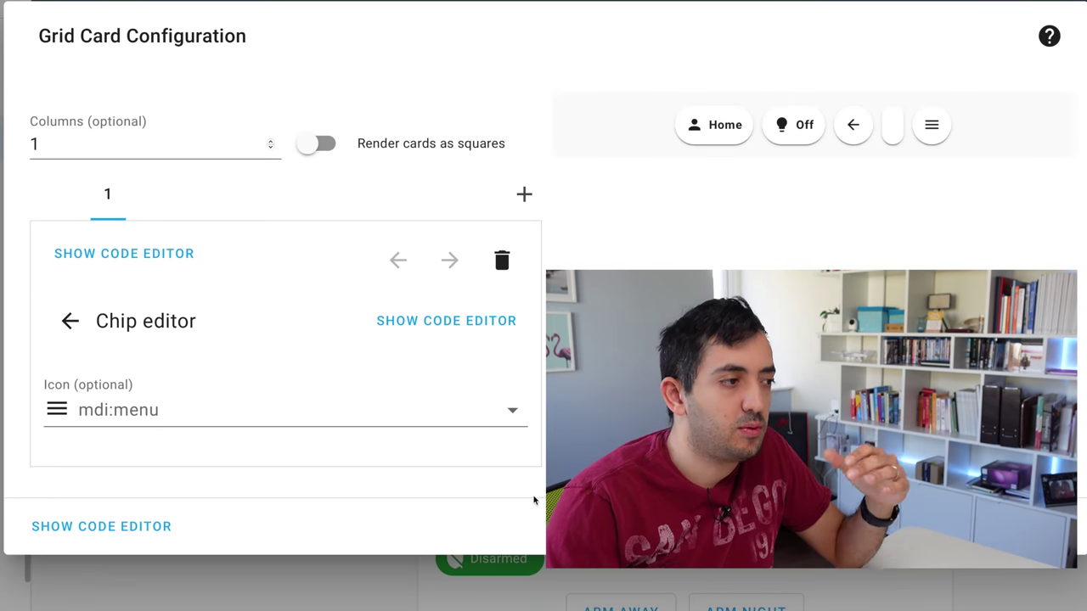
click(523, 423)
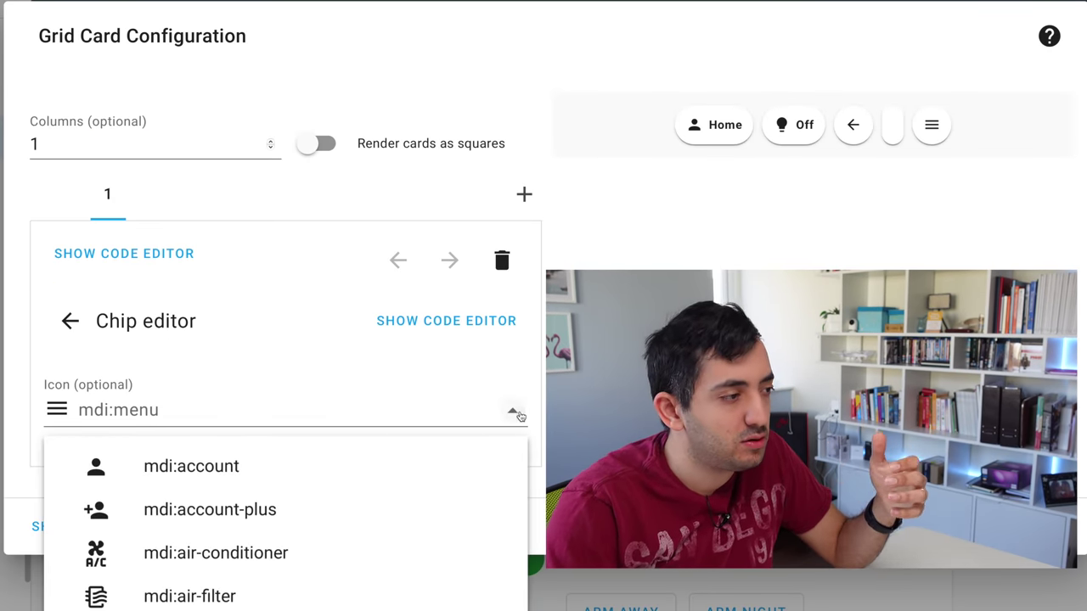
click(187, 429)
click(123, 408)
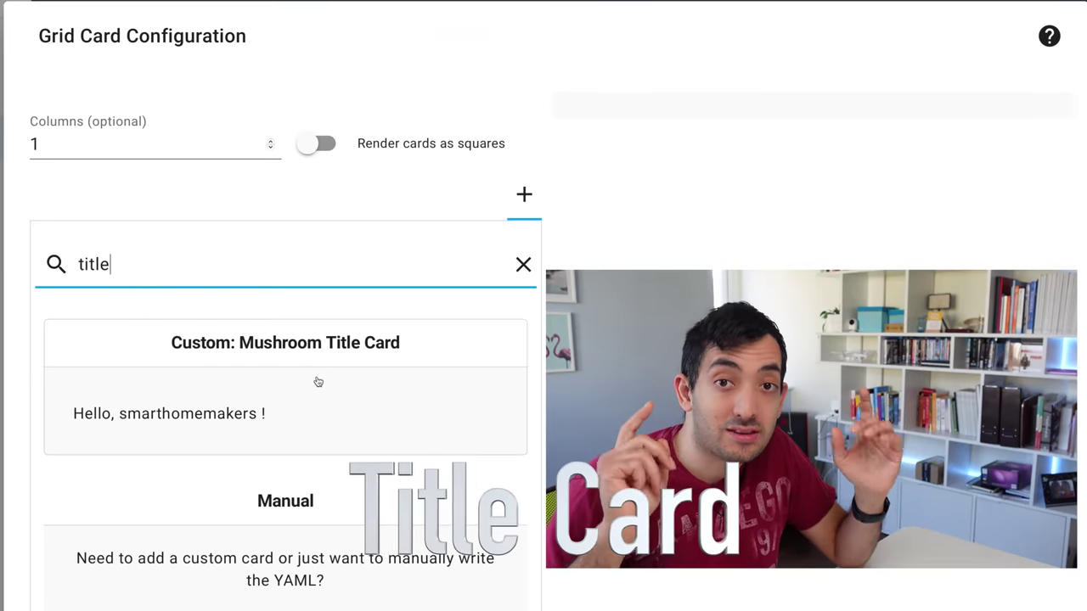
- Add a Mushroom Title Card and replace its greeting title with 'Living Room'
click(337, 403)
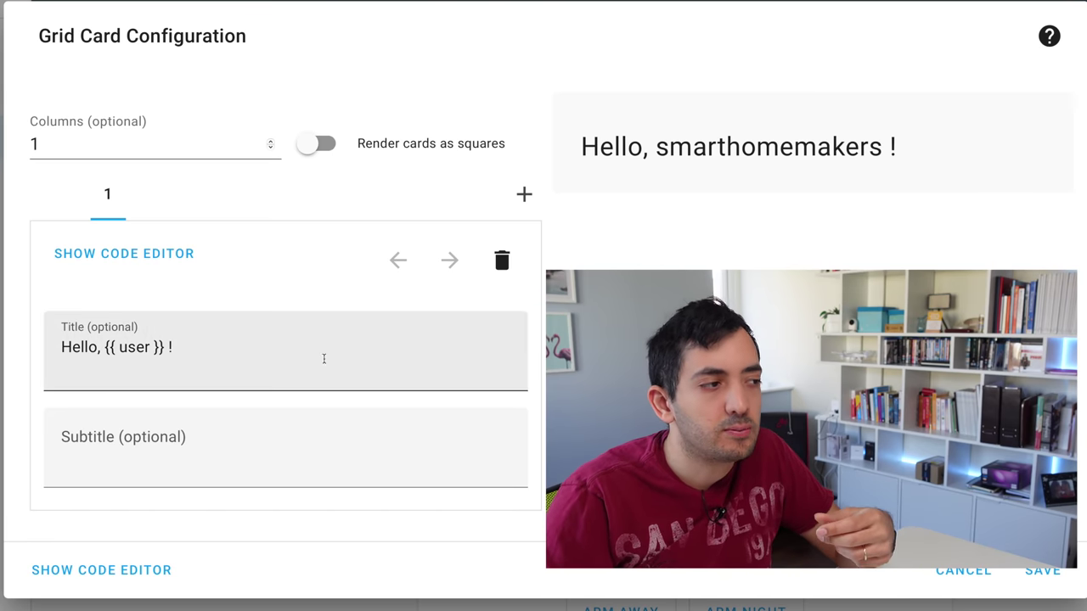
click(311, 456)
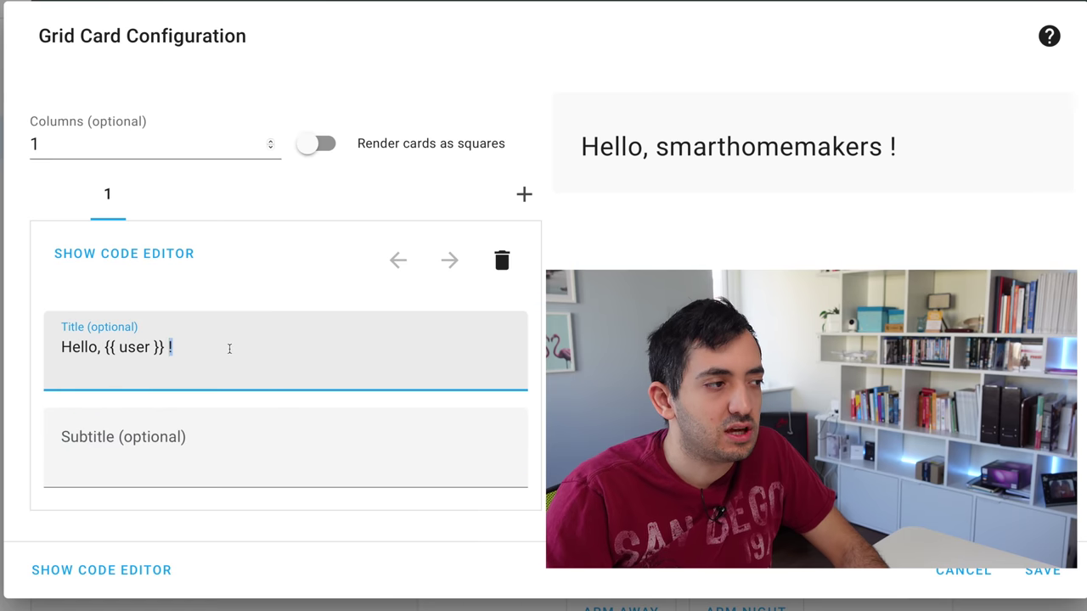
text(L)
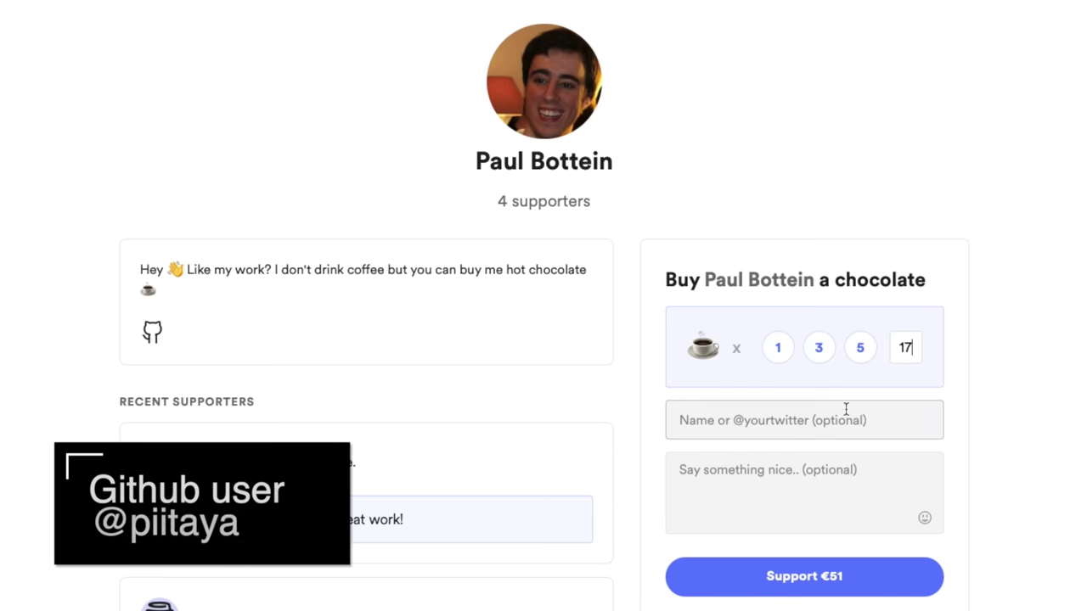
- Fill in the supporter's name and the message 'Great work'
click(839, 415)
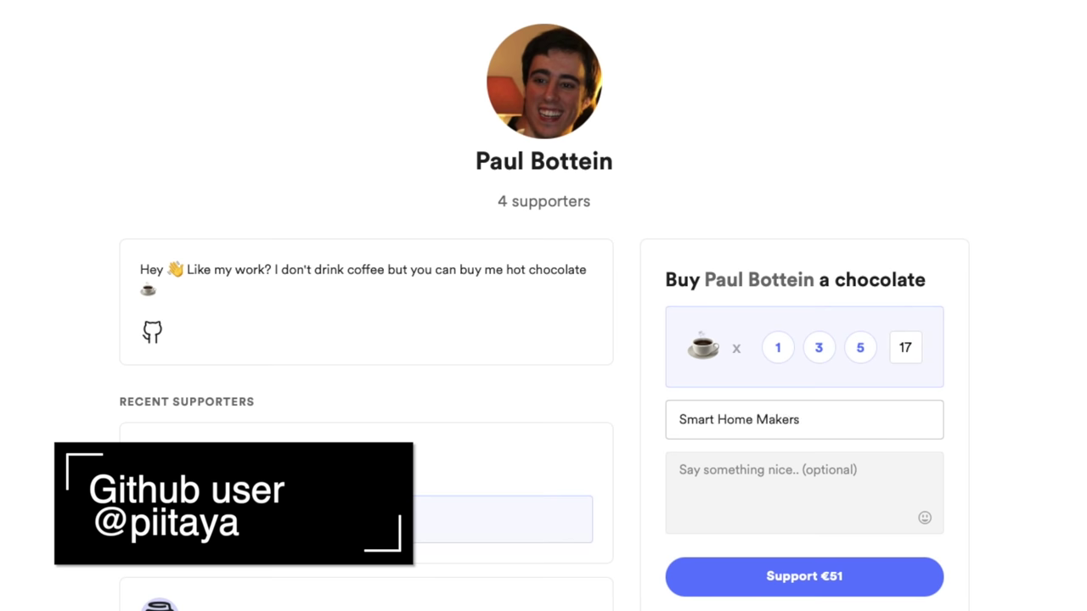
click(680, 470)
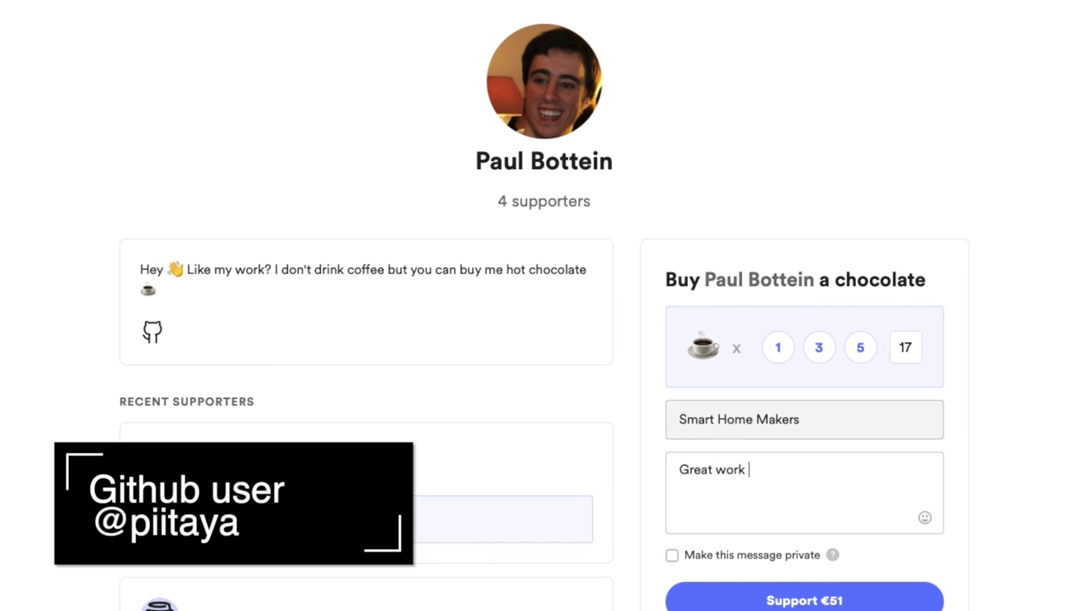